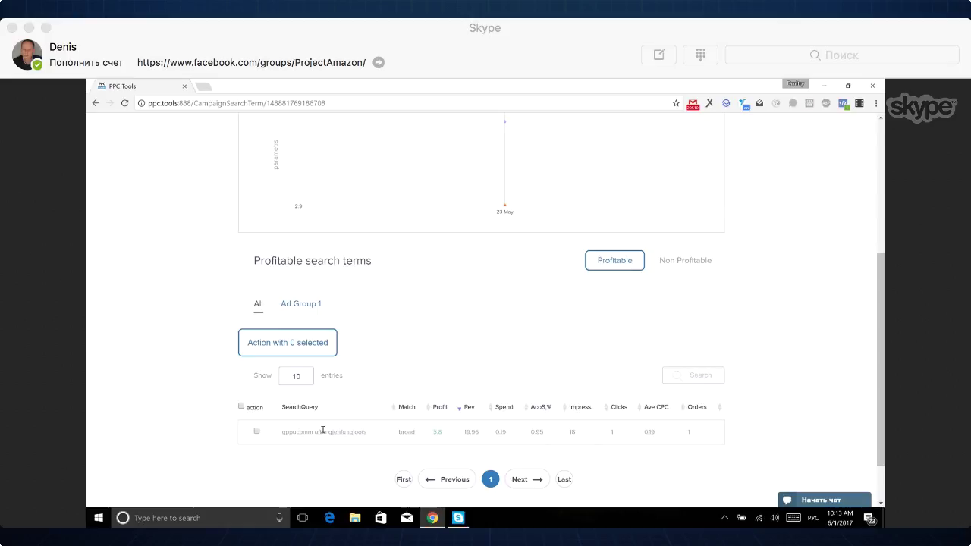
# Step: Open the second page of the campaign list and open the Bvup bmm campaign's overview
pyautogui.scroll(4, 323, 430)
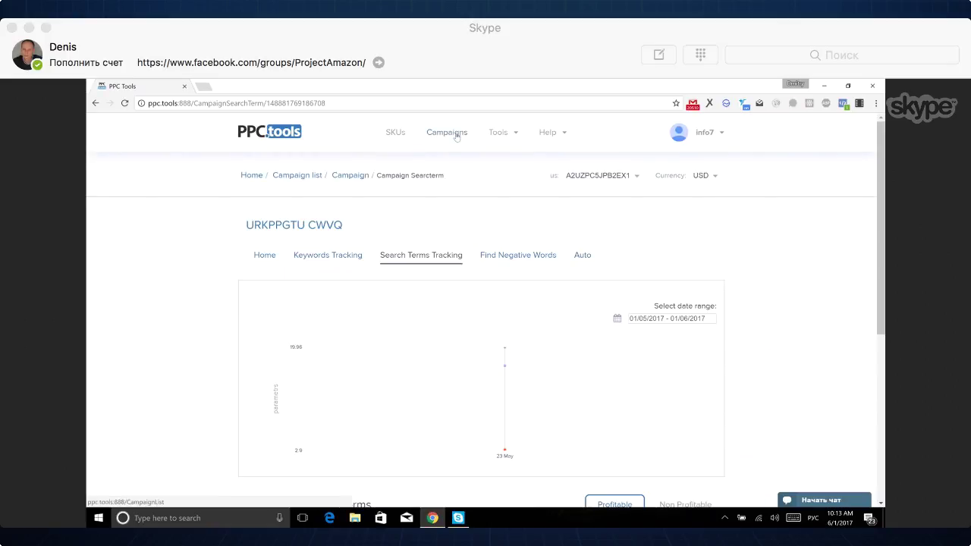
pyautogui.click(451, 133)
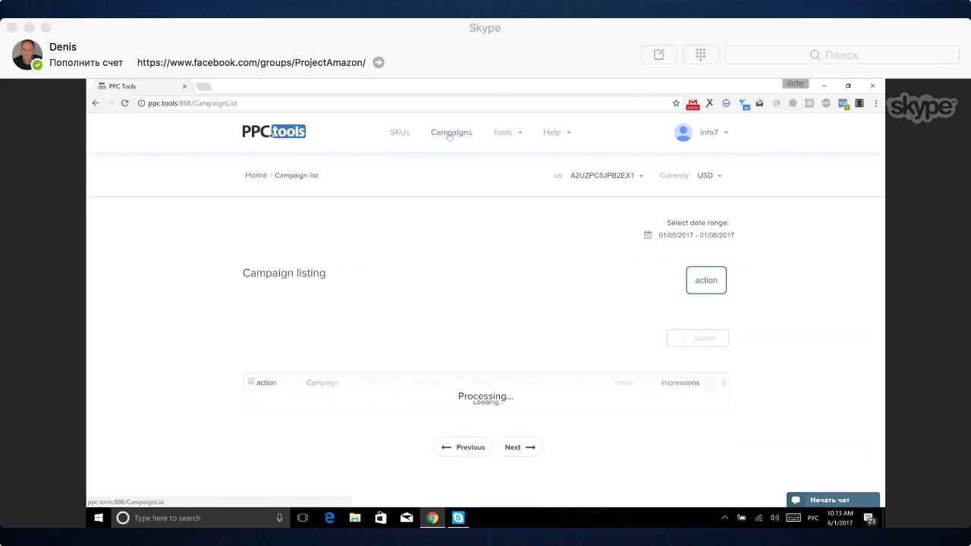
pyautogui.scroll(-3, 500, 279)
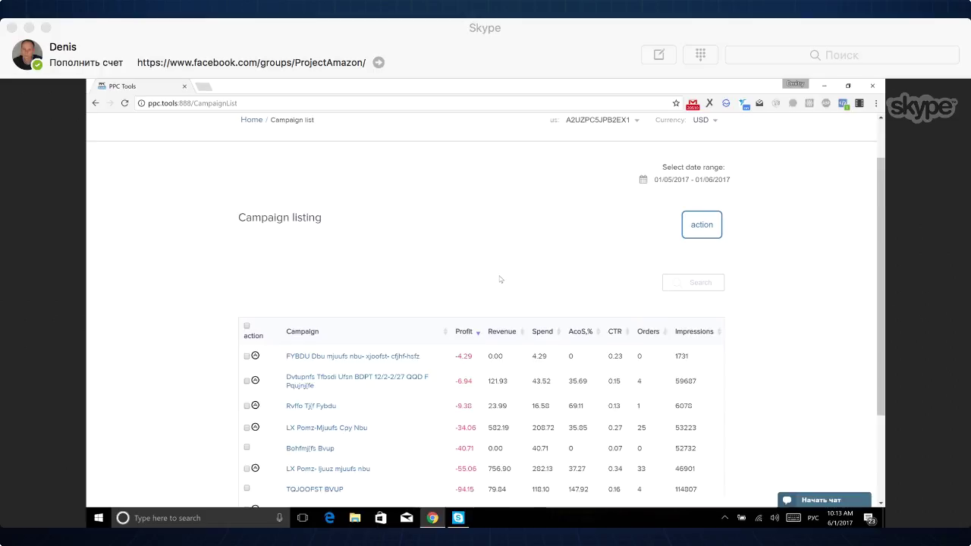
pyautogui.click(501, 472)
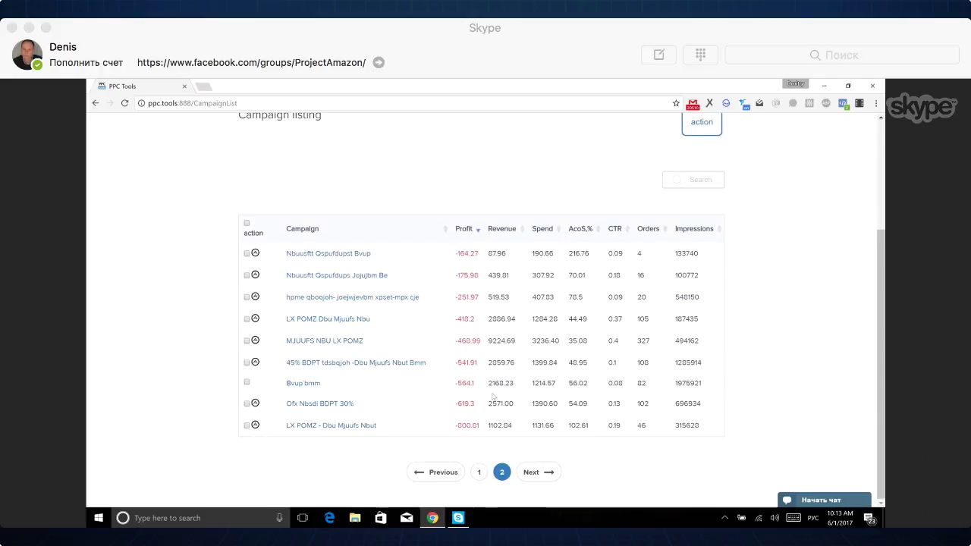
pyautogui.click(315, 385)
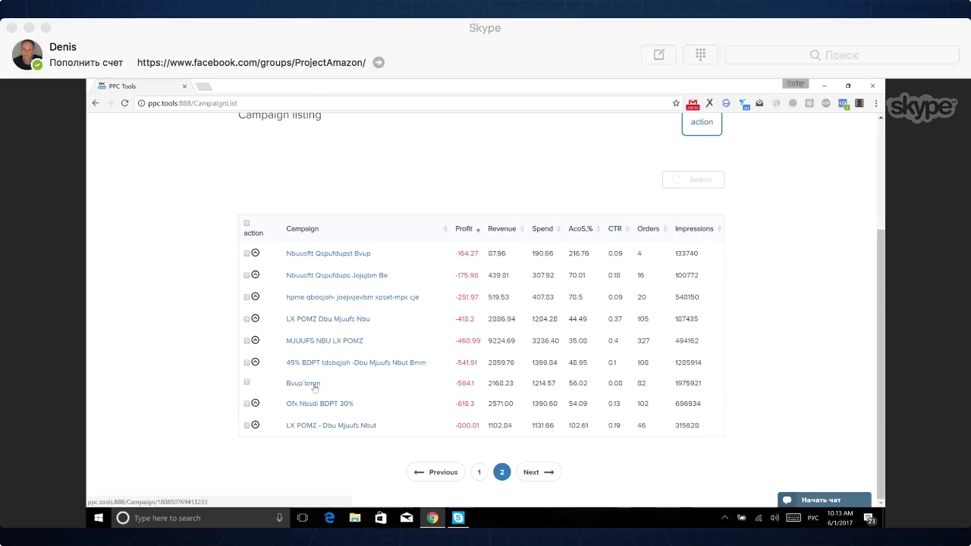
pyautogui.scroll(10, 365, 349)
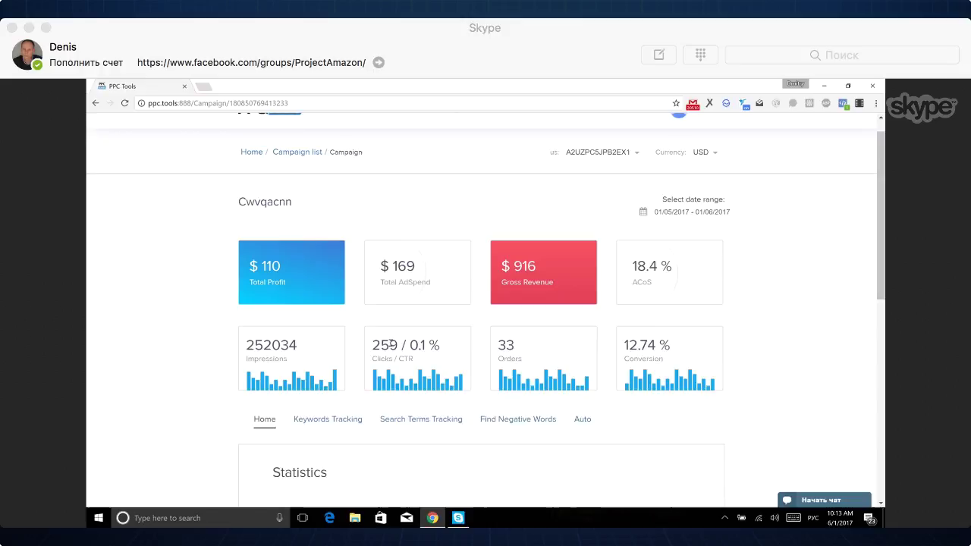
pyautogui.scroll(-1, 391, 346)
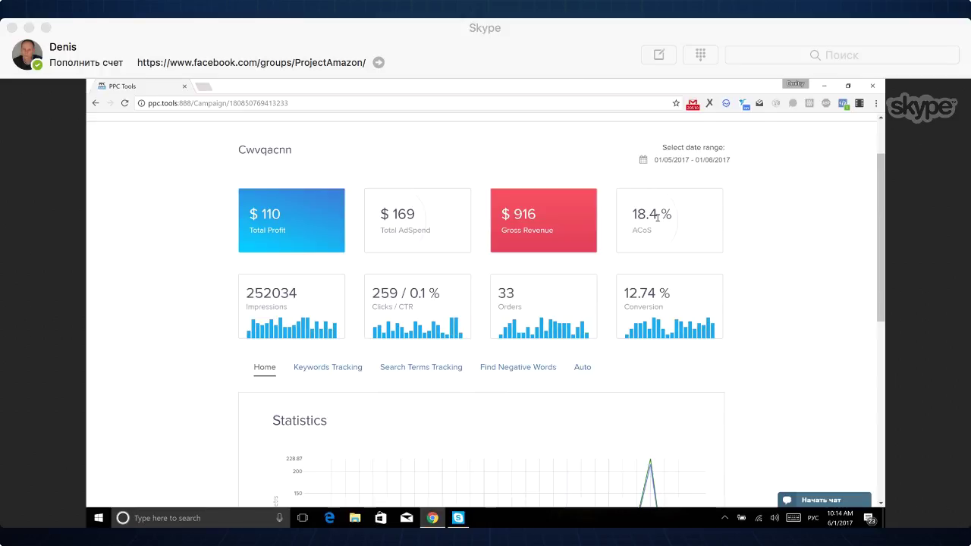
# Step: Open the campaign's Search Terms Tracking and browse the first two pages of profitable search terms
pyautogui.click(430, 371)
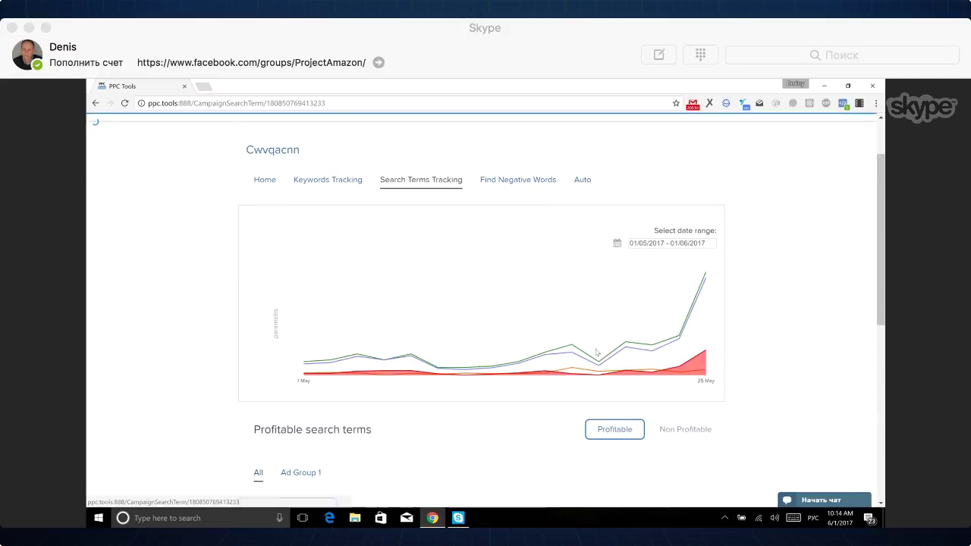
pyautogui.scroll(-4, 696, 403)
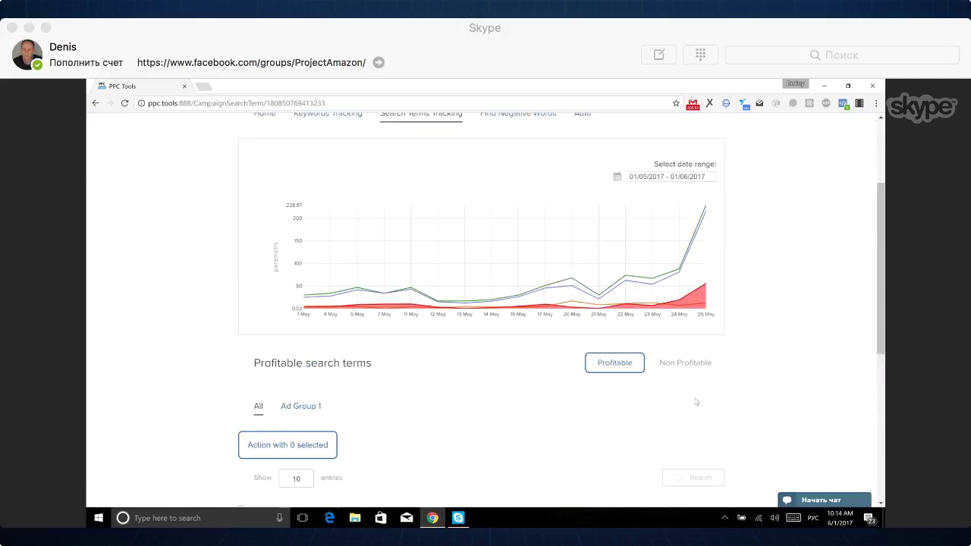
pyautogui.scroll(-2, 696, 402)
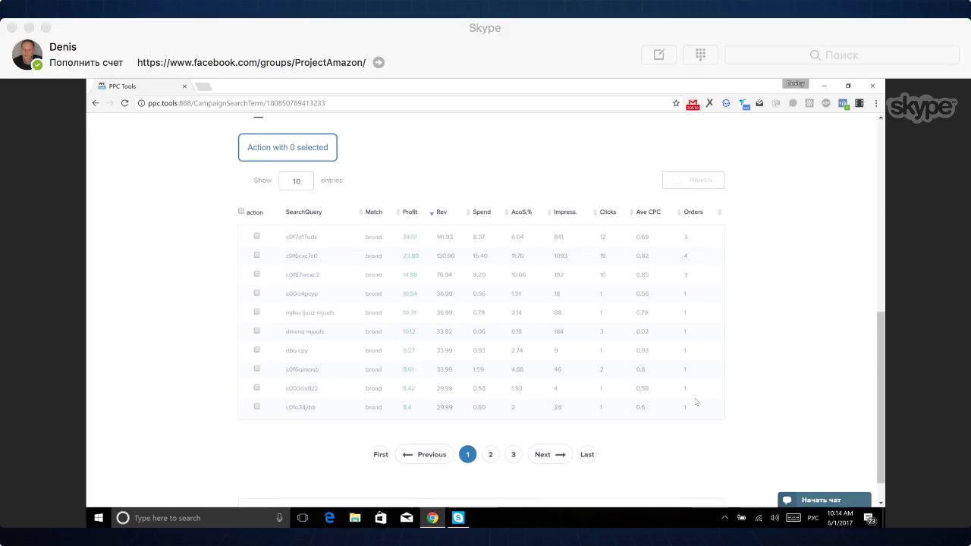
pyautogui.scroll(1, 695, 402)
pyautogui.scroll(-1, 673, 386)
pyautogui.click(491, 455)
pyautogui.click(470, 456)
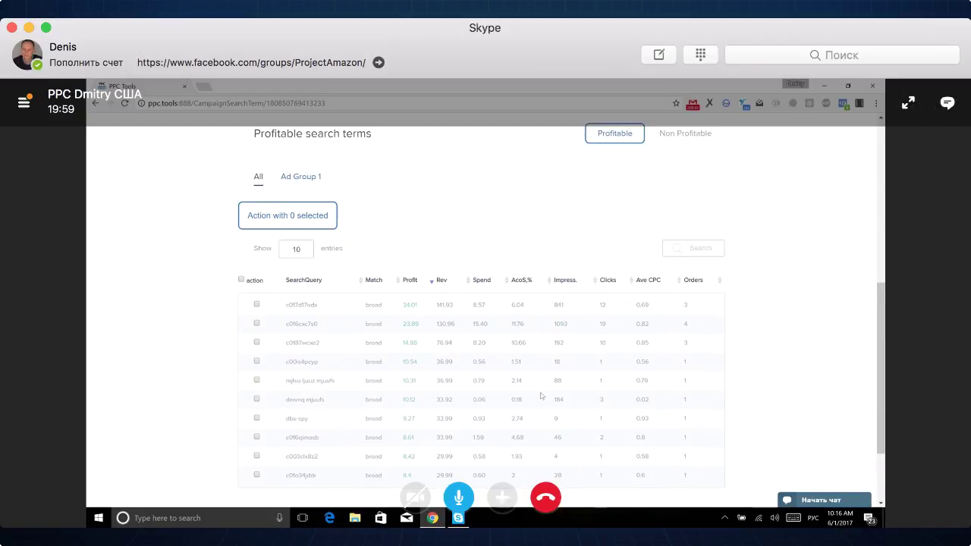
# Step: Examine the performance chart and the table of profitable search terms for the campaign
pyautogui.scroll(4, 542, 396)
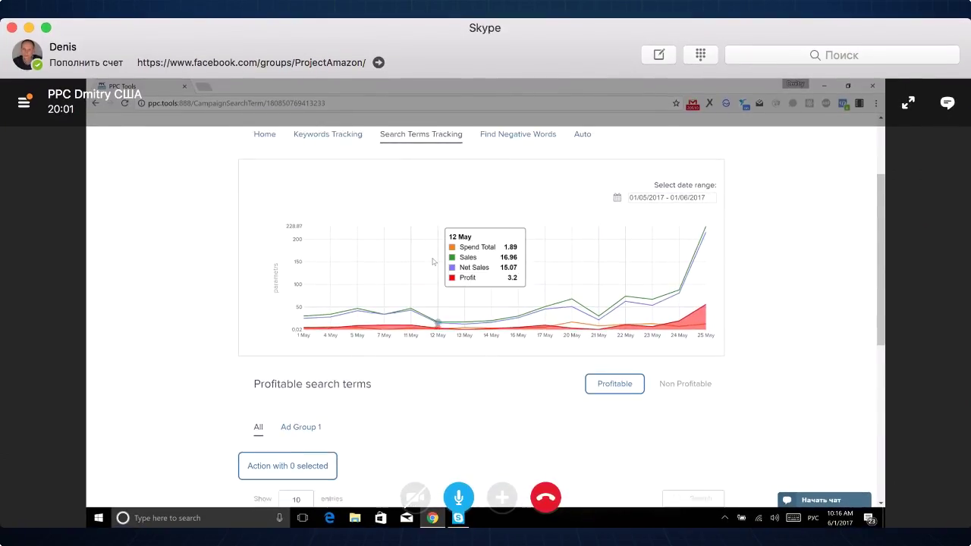
pyautogui.scroll(-4, 432, 261)
pyautogui.scroll(1, 437, 364)
pyautogui.scroll(4, 438, 363)
pyautogui.scroll(-5, 440, 362)
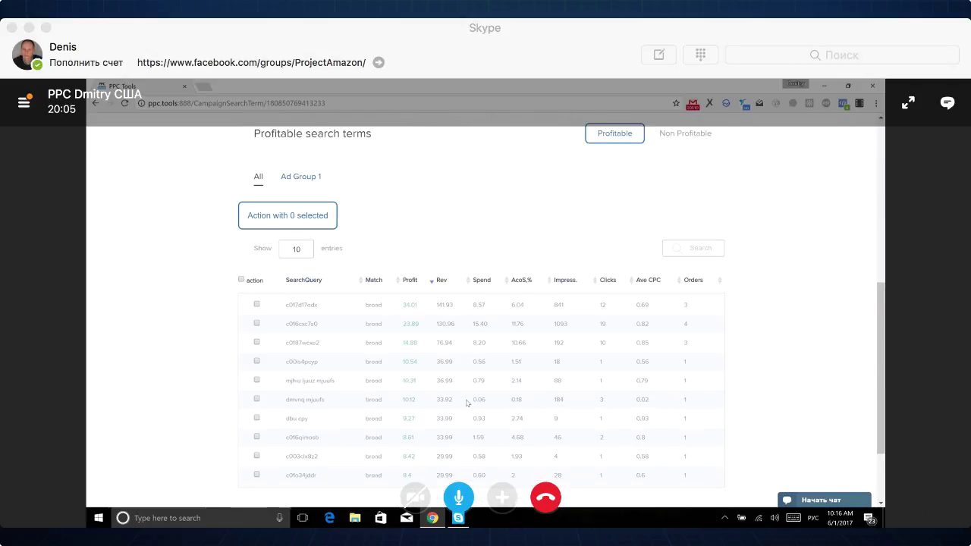
pyautogui.scroll(-1, 571, 350)
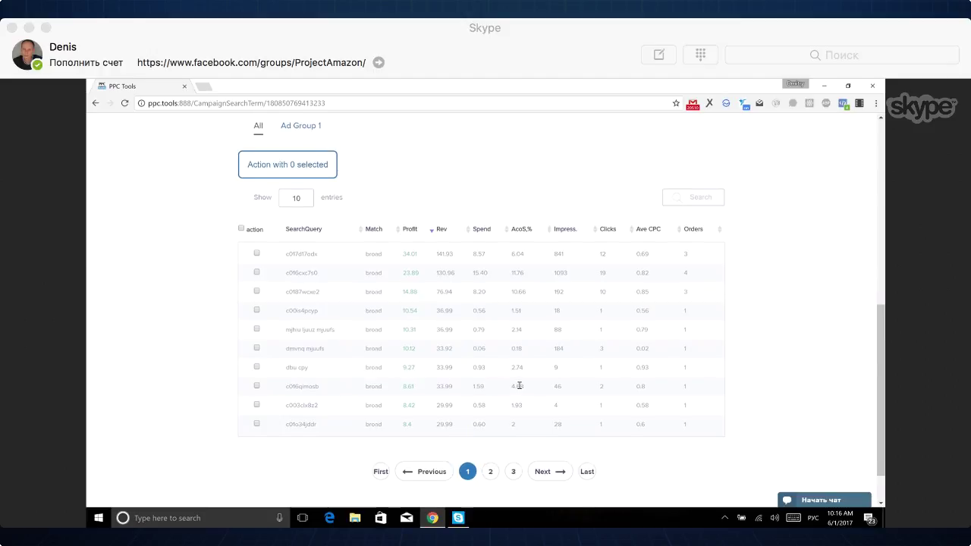
pyautogui.scroll(1, 520, 387)
pyautogui.scroll(-1, 523, 385)
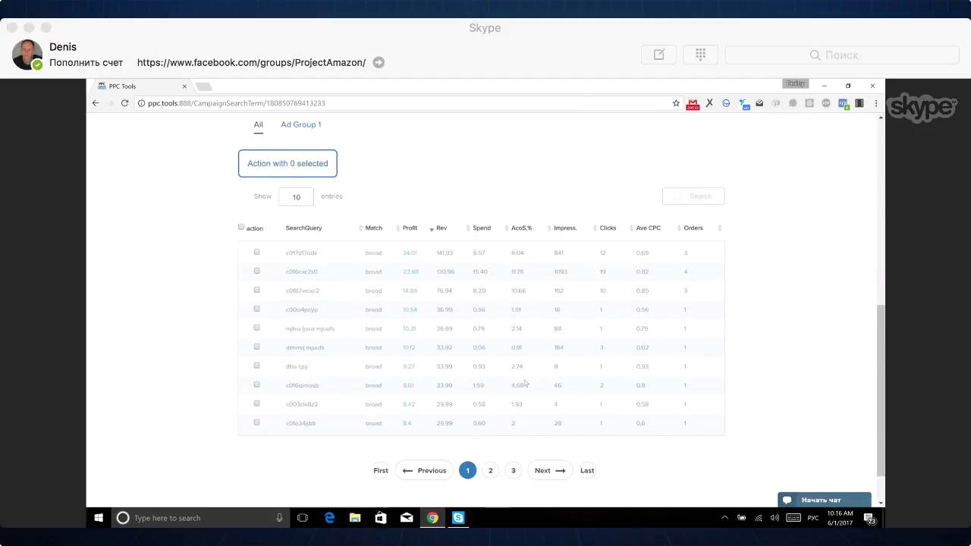
# Step: Switch the search terms report to the Non Profitable terms and bring their table into view
pyautogui.scroll(3, 525, 383)
pyautogui.click(692, 241)
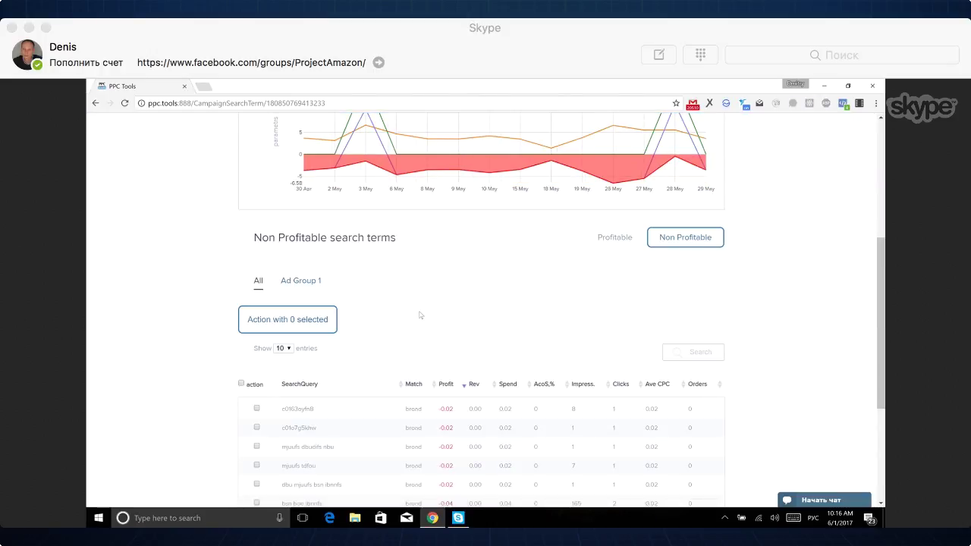
pyautogui.scroll(-2, 419, 315)
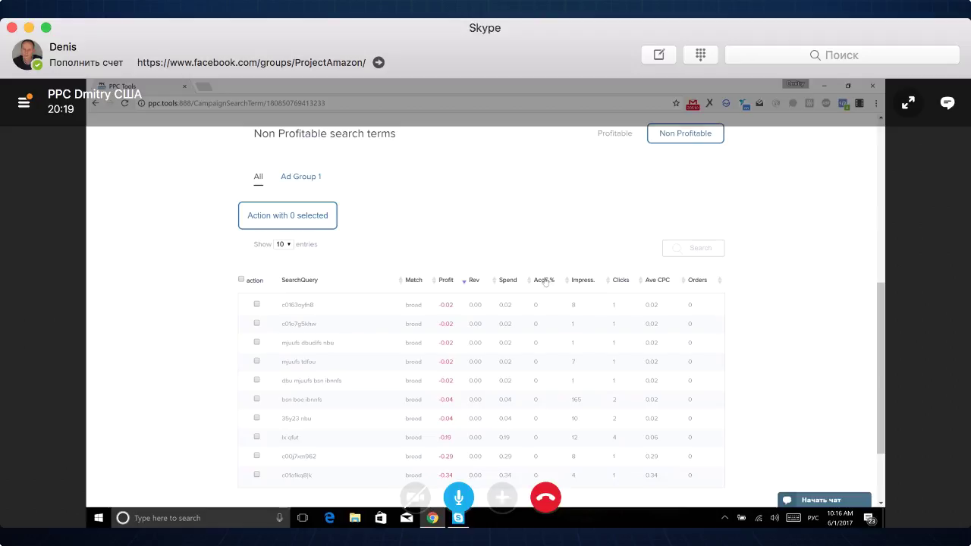
# Step: Sort the non profitable search terms by clicks while viewing the shared screen in full screen
pyautogui.press('ctrl+super+f')
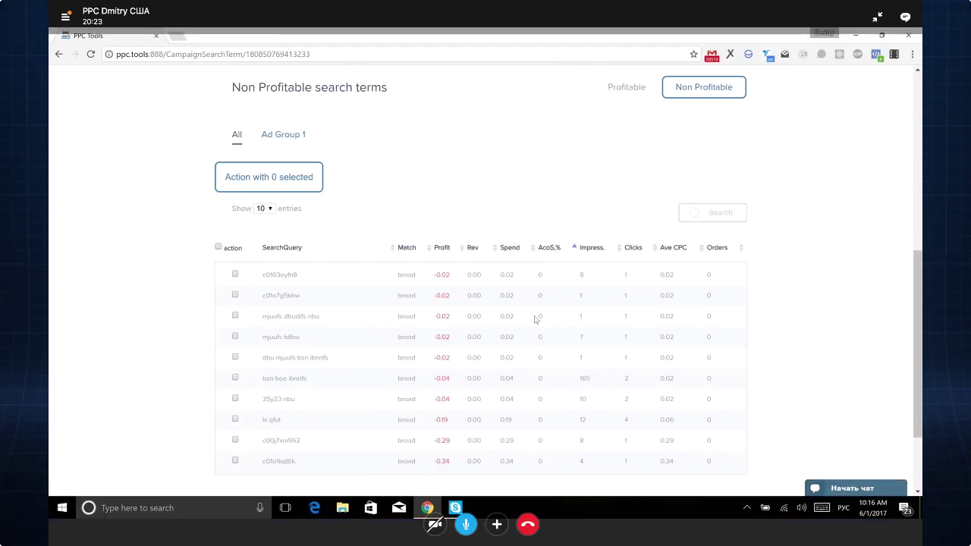
pyautogui.scroll(-1, 531, 324)
pyautogui.scroll(1, 627, 250)
pyautogui.click(634, 248)
pyautogui.press('ctrl+super+f')
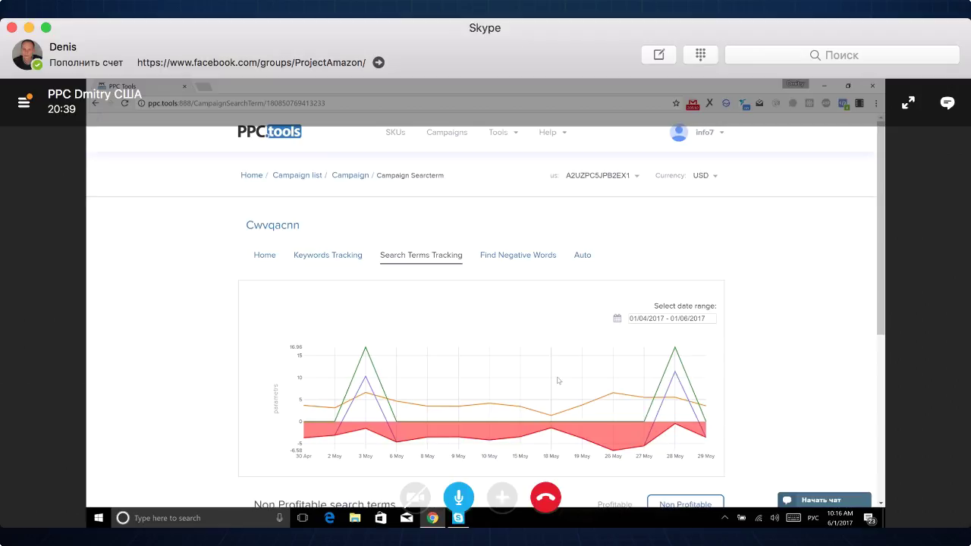
# Step: Order the non profitable search terms by clicks, highest first
pyautogui.scroll(-6, 201, 287)
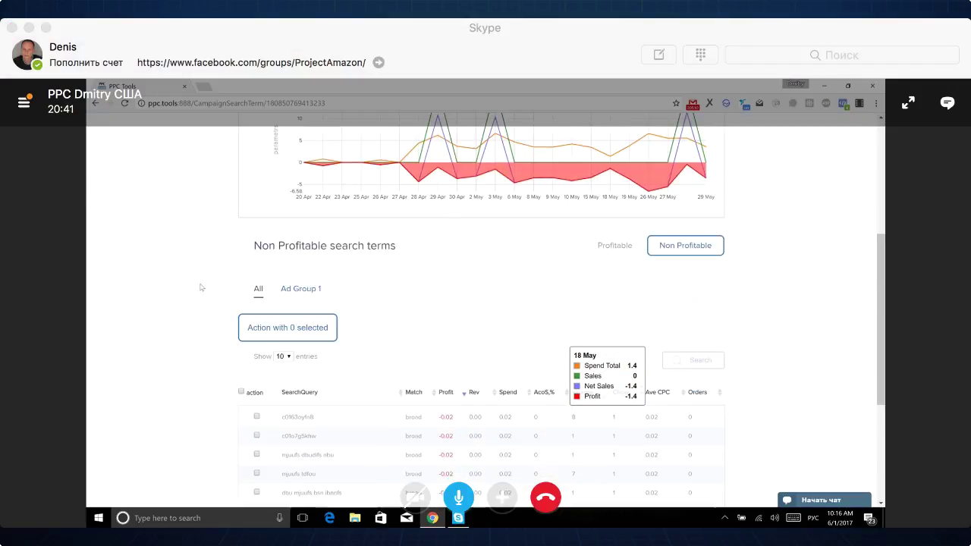
pyautogui.click(667, 243)
pyautogui.click(621, 237)
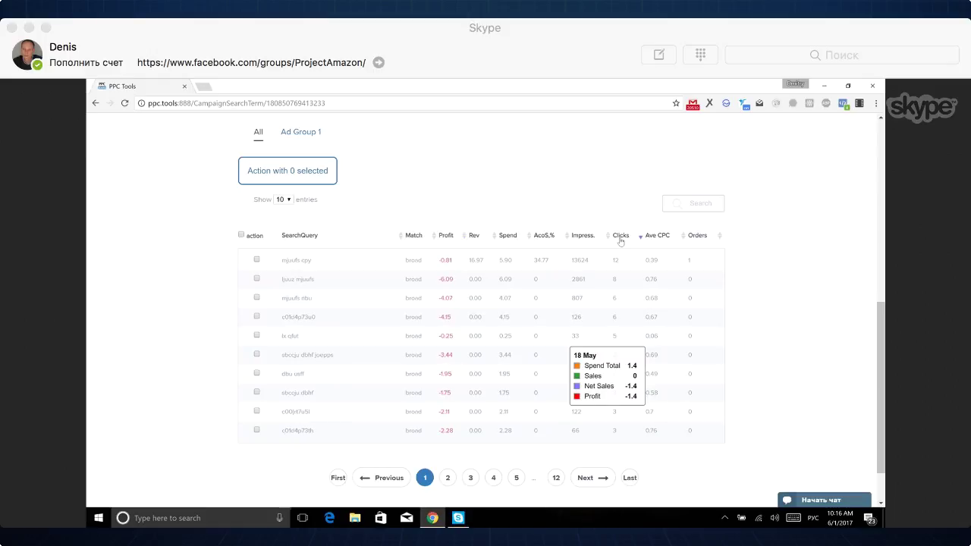
# Step: Examine the chart and the click-sorted table of non profitable search terms, dismissing the incoming chat notification
pyautogui.scroll(4, 460, 360)
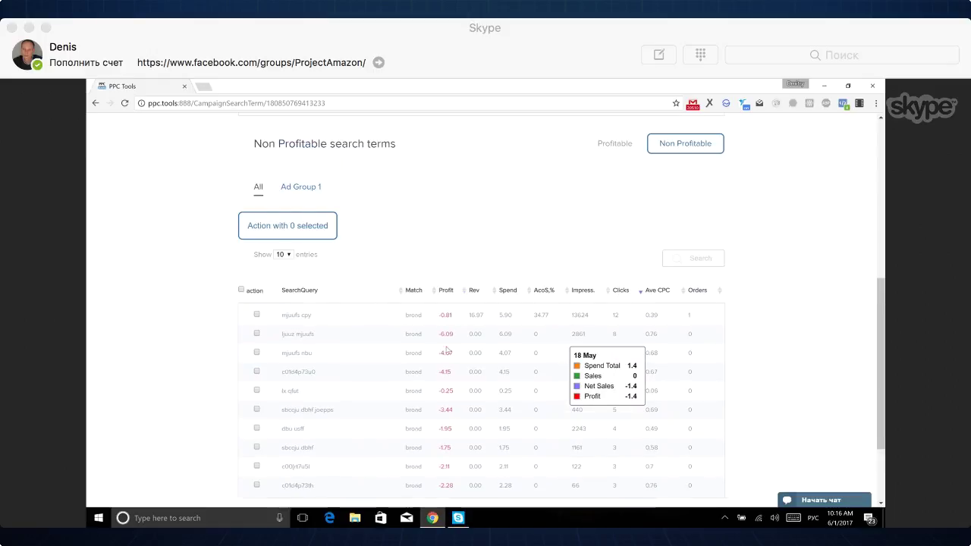
pyautogui.scroll(3, 448, 349)
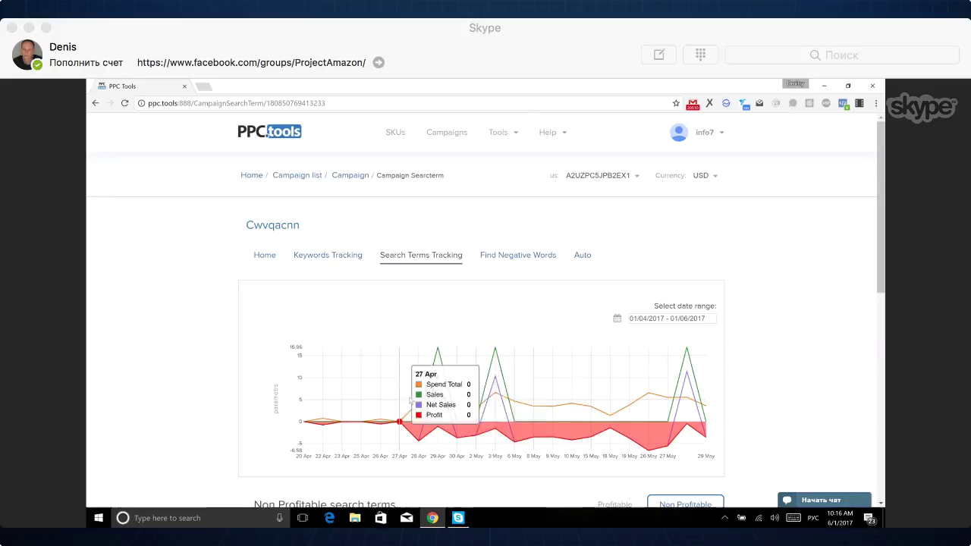
pyautogui.scroll(-1, 677, 427)
pyautogui.scroll(-4, 677, 427)
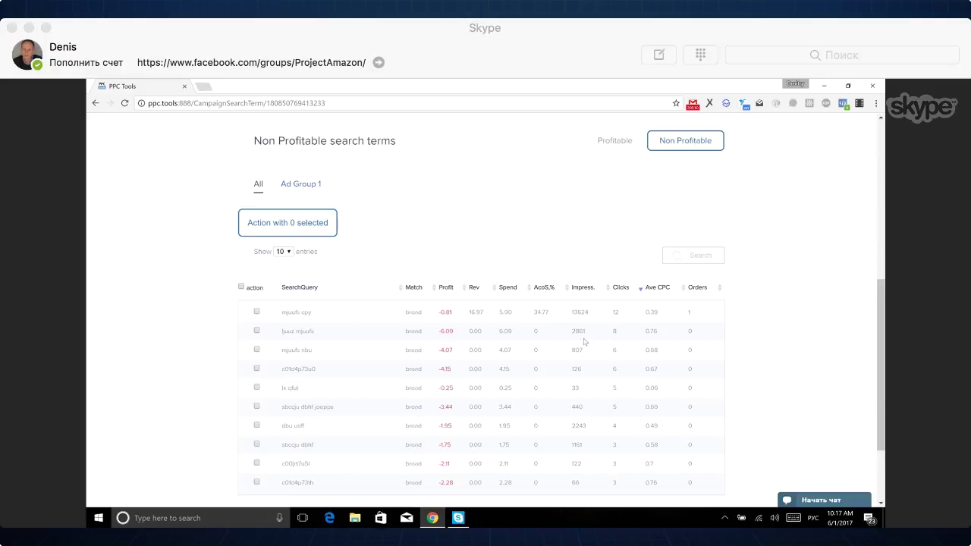
pyautogui.scroll(2, 639, 357)
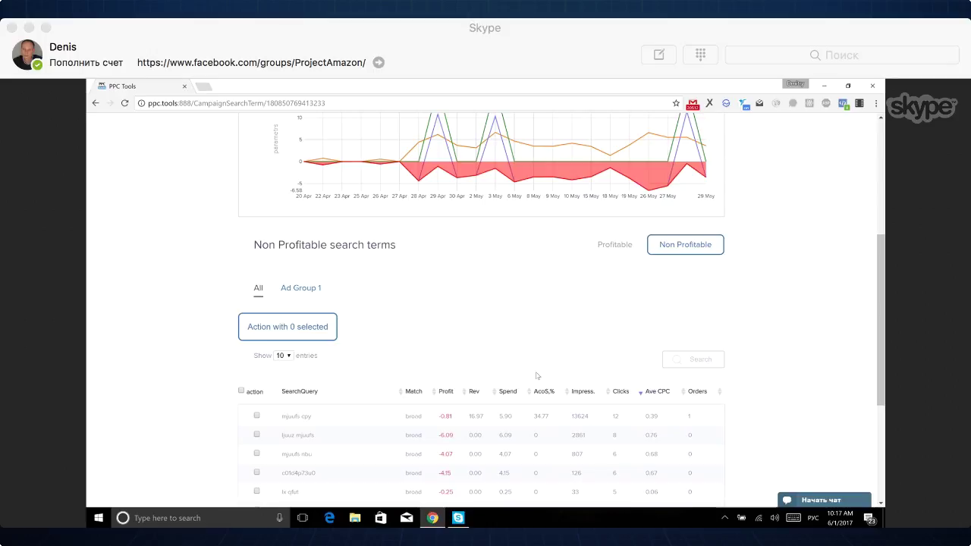
pyautogui.scroll(-1, 537, 375)
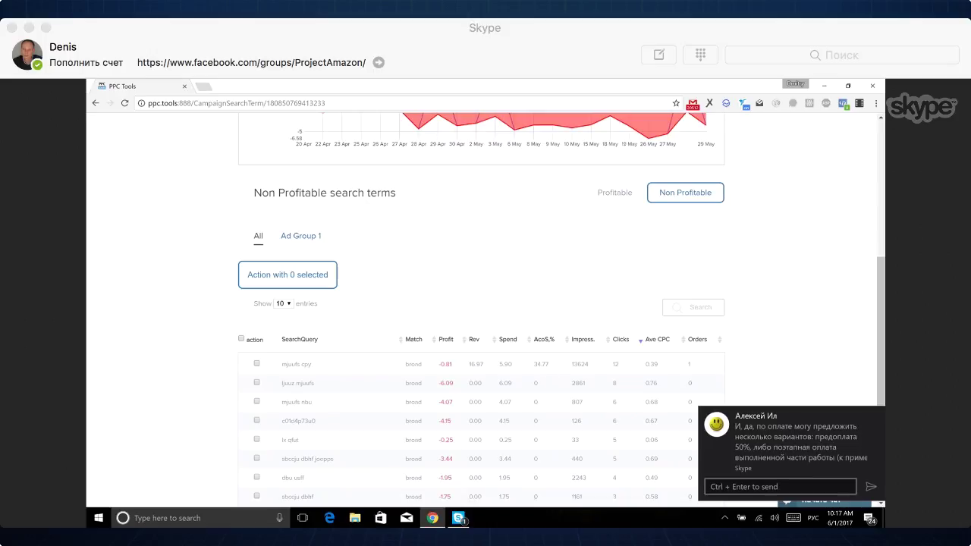
pyautogui.click(878, 417)
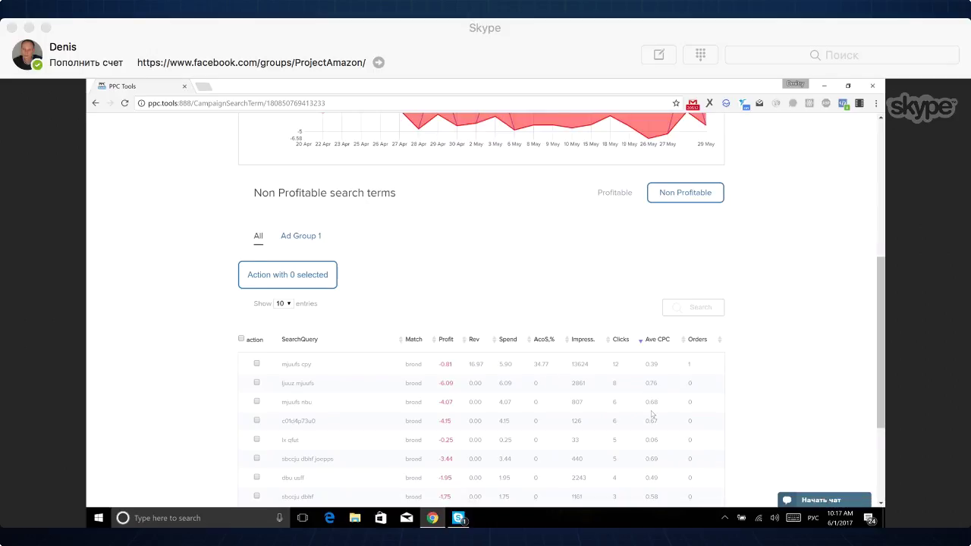
pyautogui.scroll(-1, 652, 413)
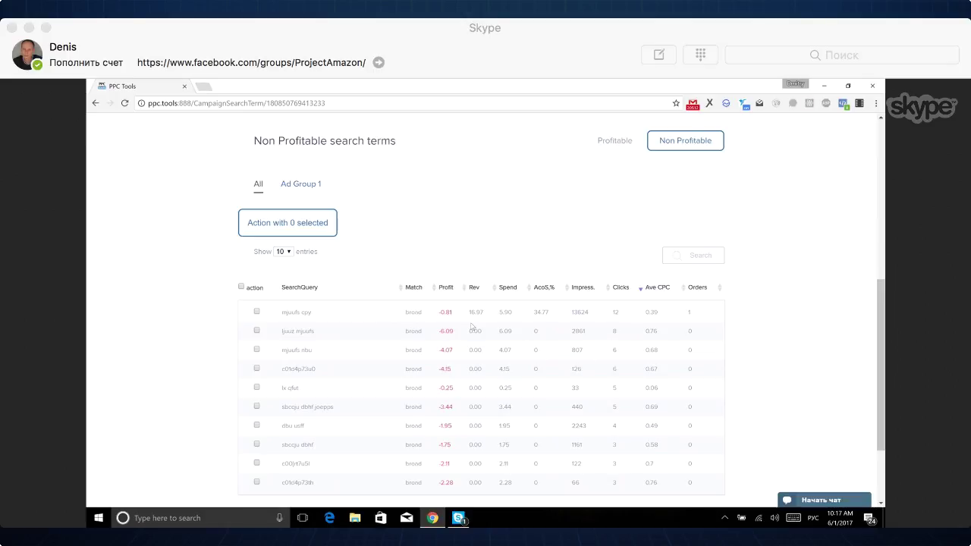
pyautogui.scroll(-2, 486, 311)
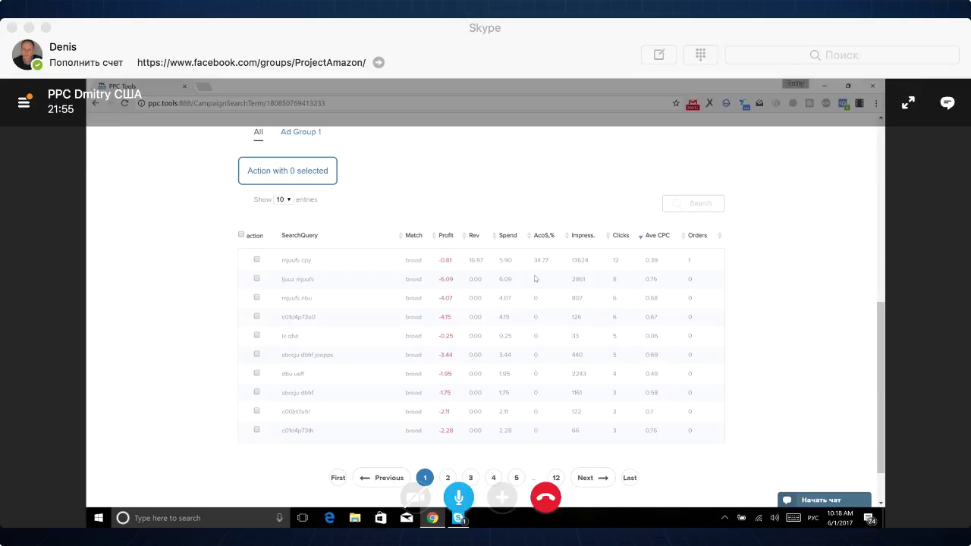
# Step: Highlight the ACoS, orders and clicks values of the ljuuz mjuufs search term in turn
pyautogui.doubleClick(535, 280)
pyautogui.doubleClick(690, 280)
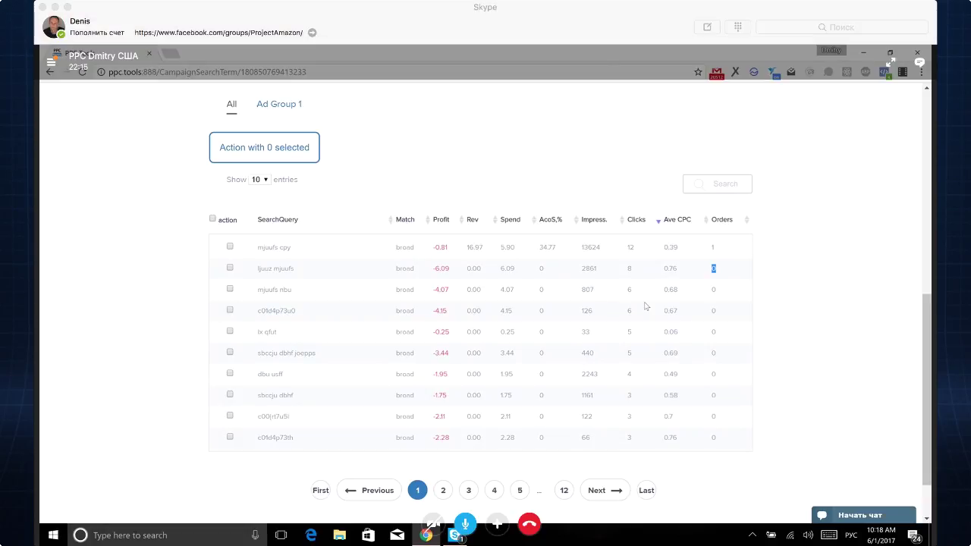
pyautogui.click(634, 270)
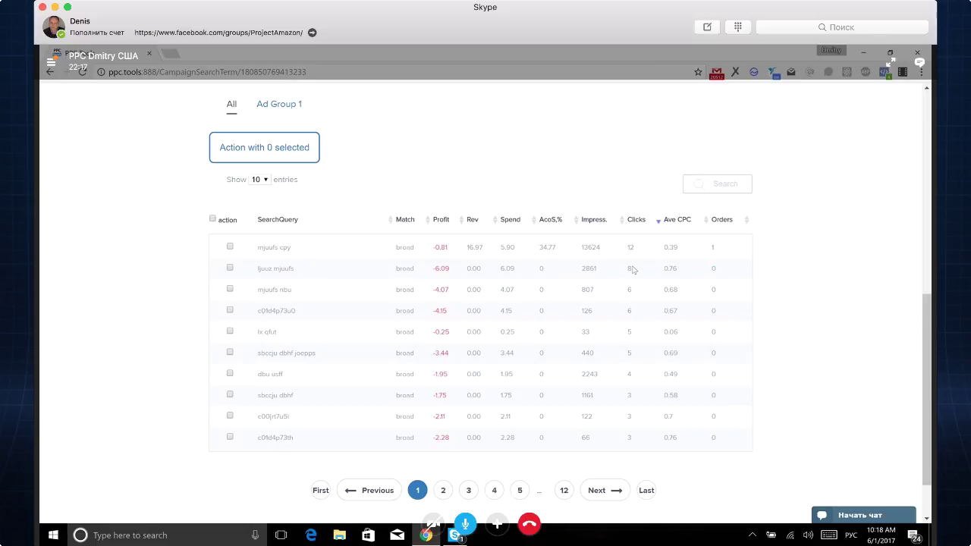
pyautogui.doubleClick(631, 269)
# Step: Select the ljuuz mjuufs search term and view the actions available for it without applying any
pyautogui.click(229, 270)
pyautogui.scroll(-1, 577, 334)
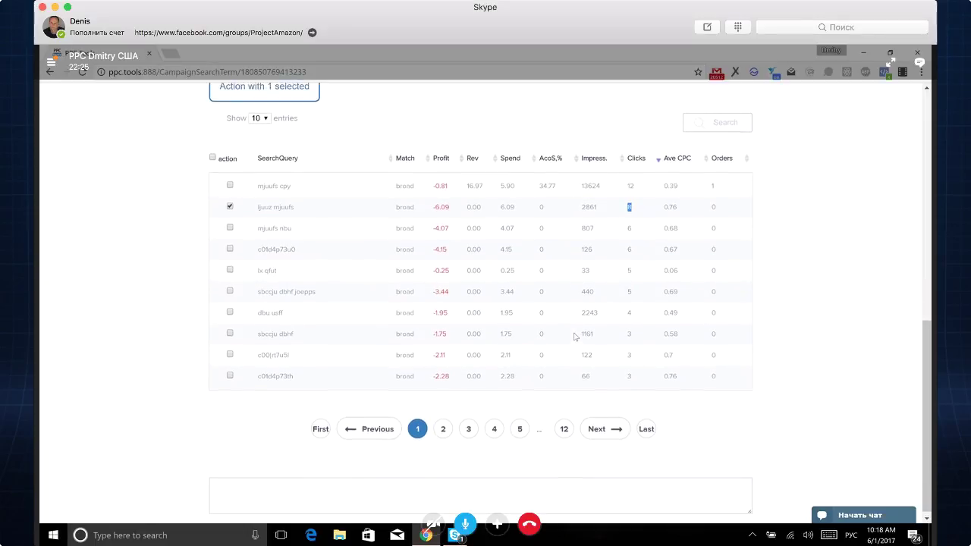
pyautogui.scroll(2, 575, 336)
pyautogui.click(297, 197)
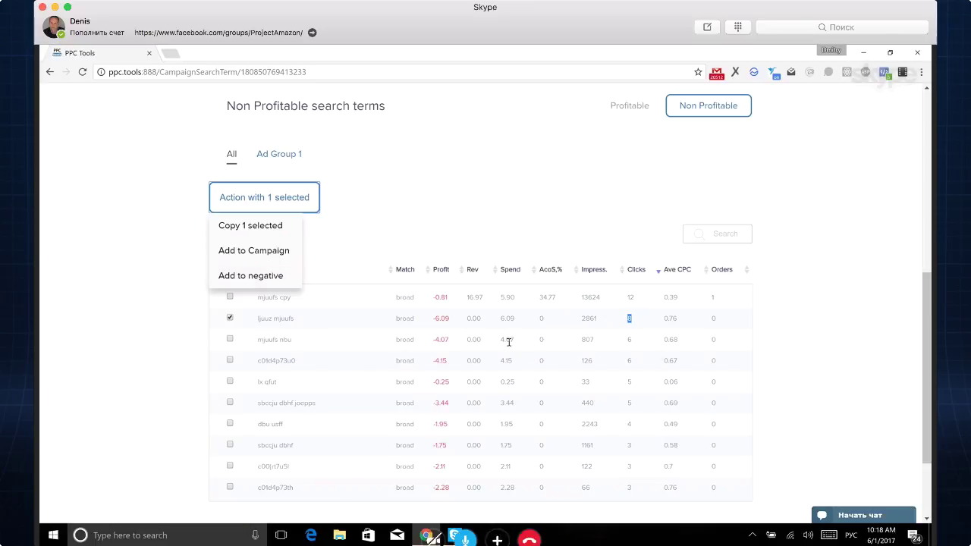
pyautogui.click(515, 316)
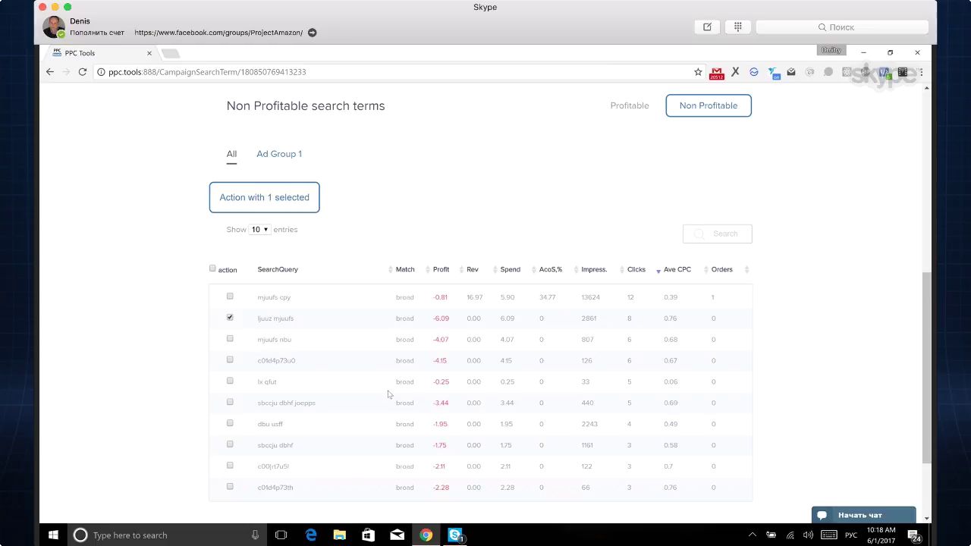
pyautogui.scroll(1, 467, 384)
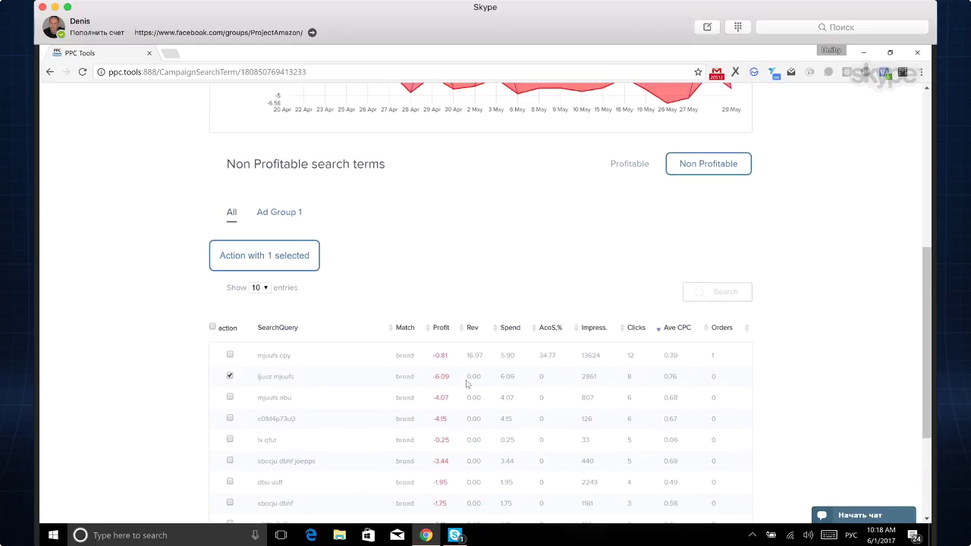
# Step: Look through the first five pages of the click-sorted non profitable search terms and return to page 1
pyautogui.scroll(-2, 471, 386)
pyautogui.scroll(-2, 480, 391)
pyautogui.scroll(4, 479, 392)
pyautogui.scroll(-3, 524, 425)
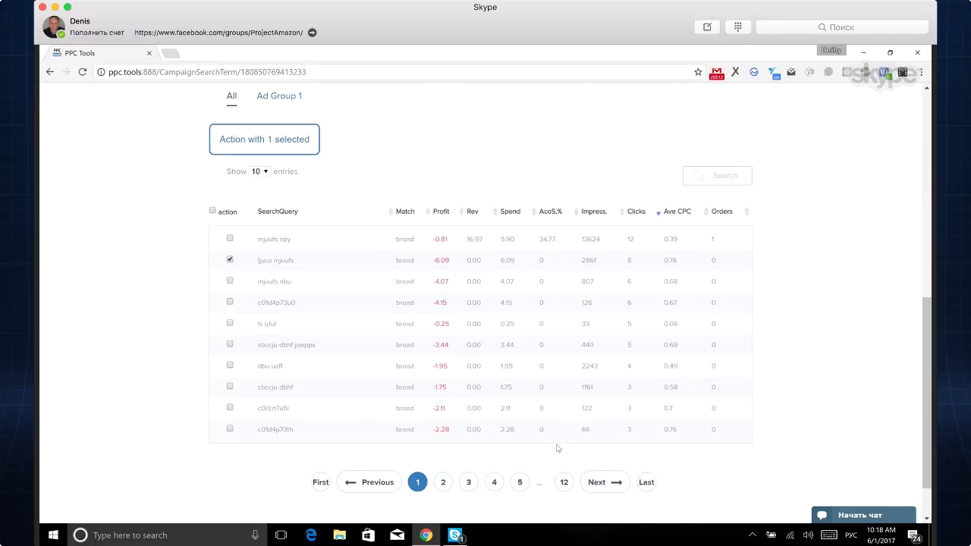
pyautogui.click(443, 483)
pyautogui.click(468, 483)
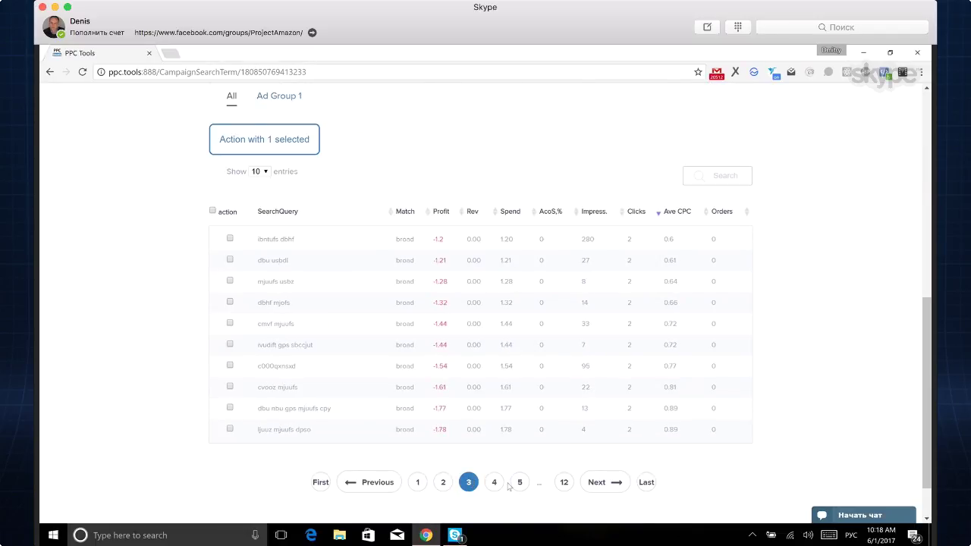
pyautogui.click(494, 483)
pyautogui.click(520, 483)
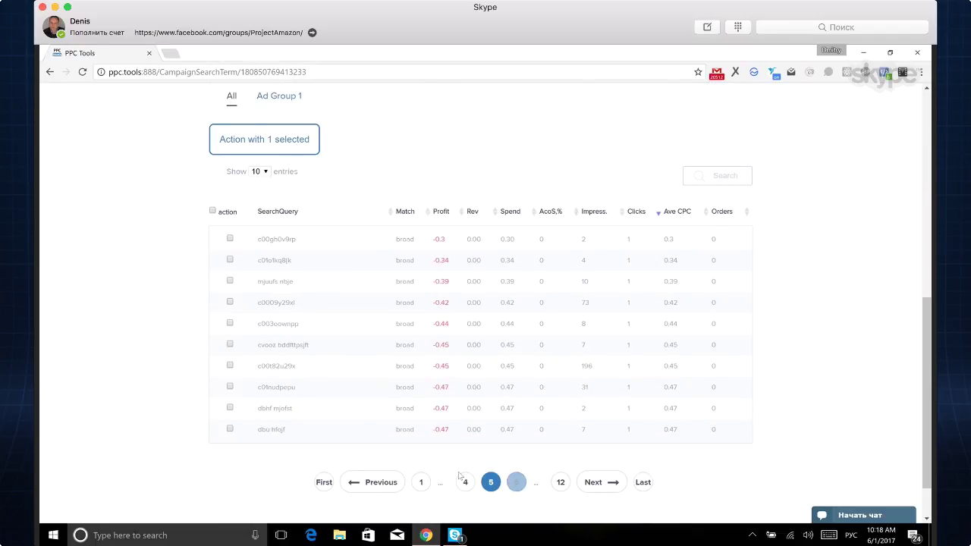
pyautogui.click(420, 484)
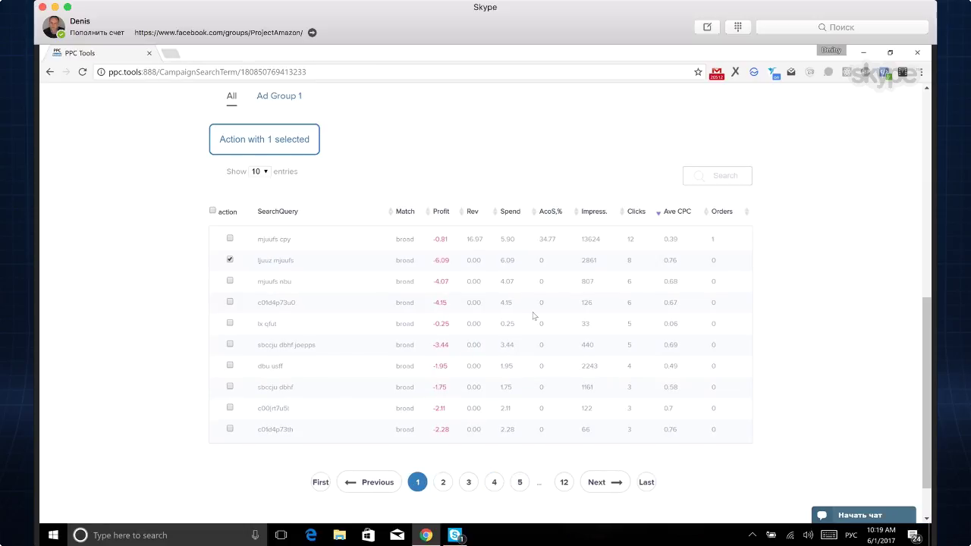
# Step: Switch to the profitable search terms and examine their profit, clicks and orders in the table
pyautogui.scroll(3, 531, 316)
pyautogui.click(624, 279)
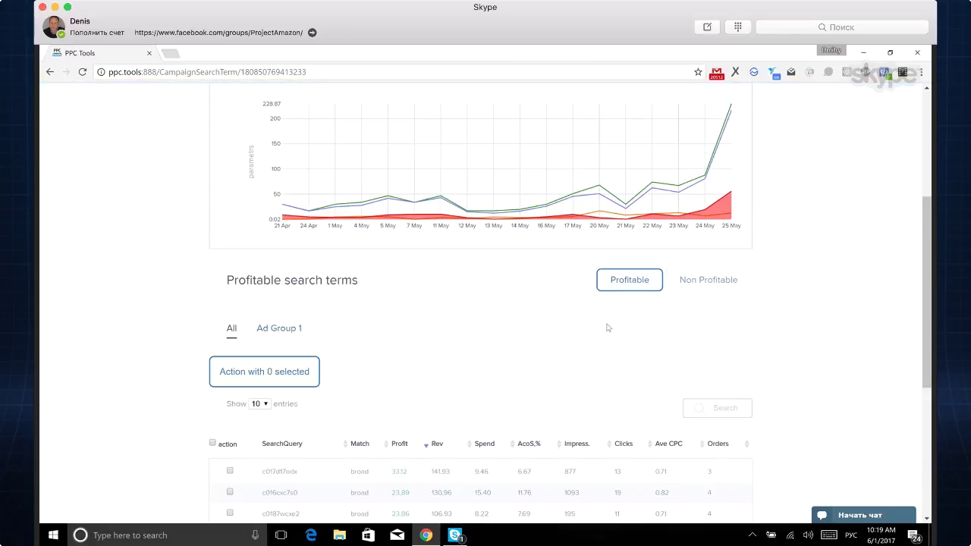
pyautogui.scroll(-3, 607, 328)
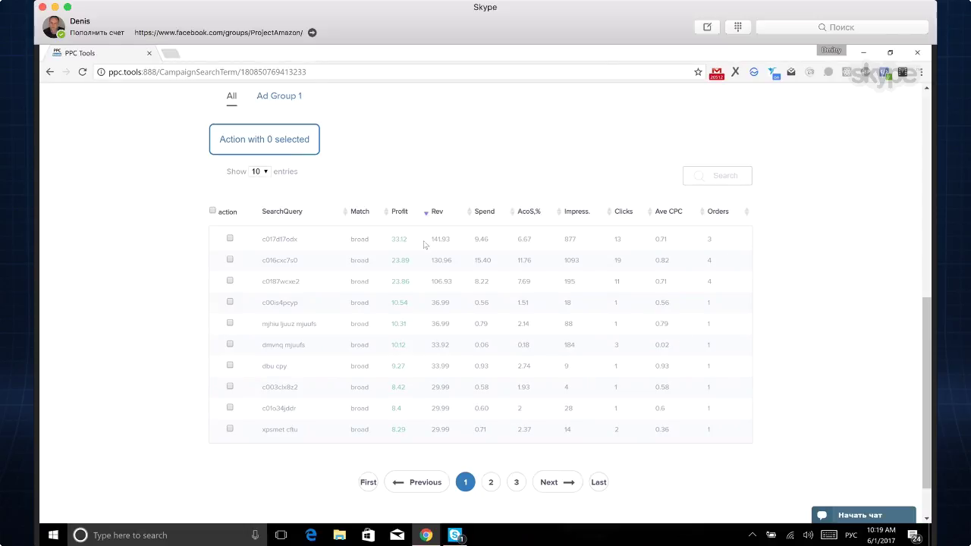
pyautogui.scroll(-2, 438, 443)
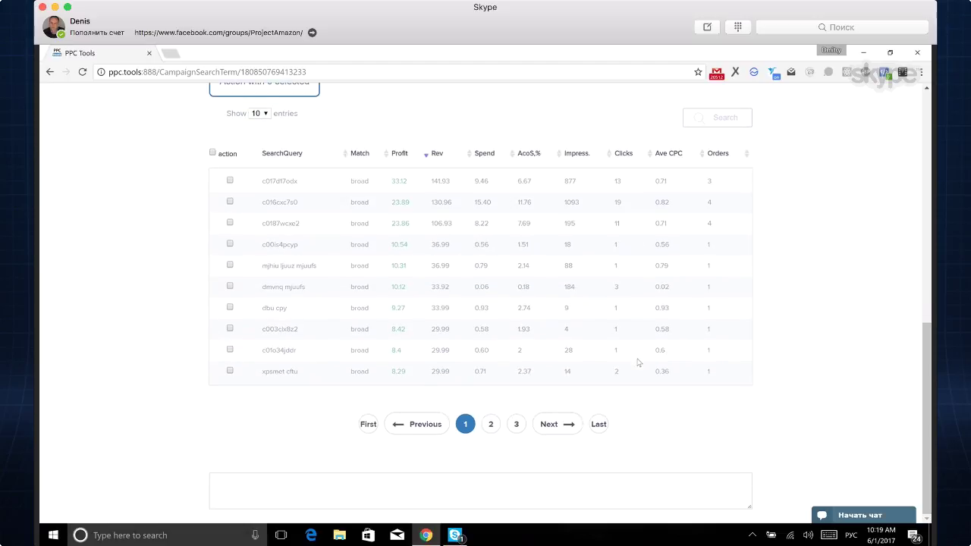
# Step: Select all profitable search terms of the campaign and copy the selection
pyautogui.click(213, 153)
pyautogui.scroll(1, 397, 223)
pyautogui.scroll(2, 397, 223)
pyautogui.click(279, 199)
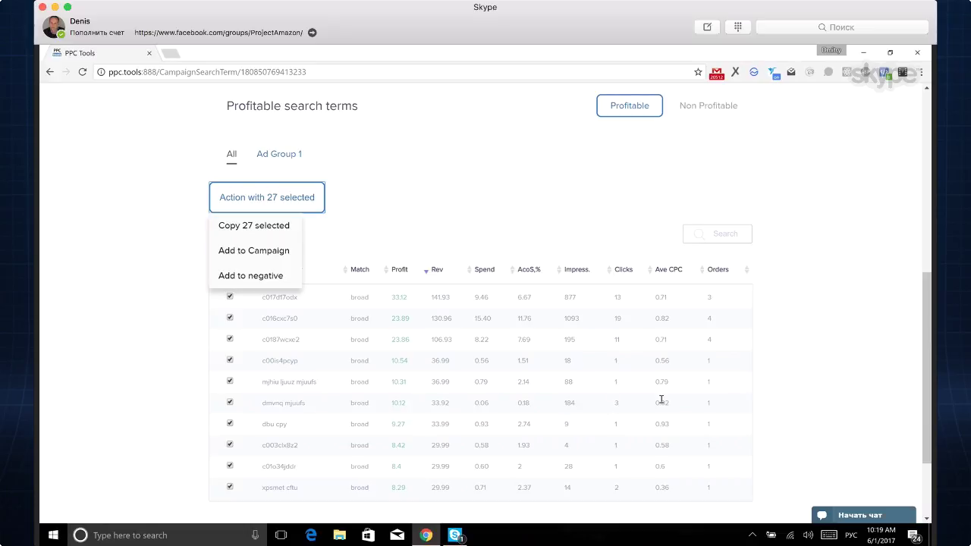
pyautogui.click(250, 226)
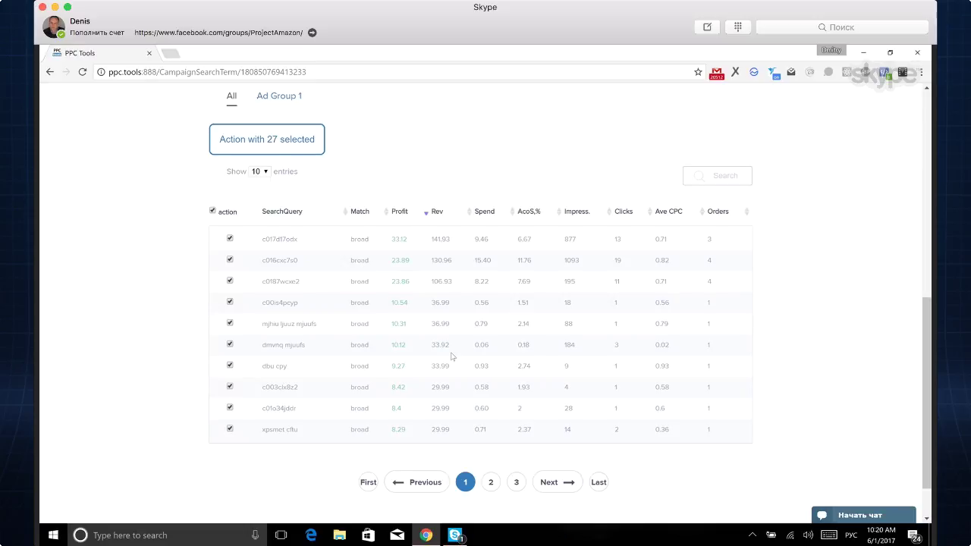
# Step: Return to the campaign list and open the Ofx Nbsdi BDPT 30% campaign from its second page
pyautogui.scroll(3, 452, 357)
pyautogui.scroll(3, 452, 357)
pyautogui.scroll(-3, 452, 357)
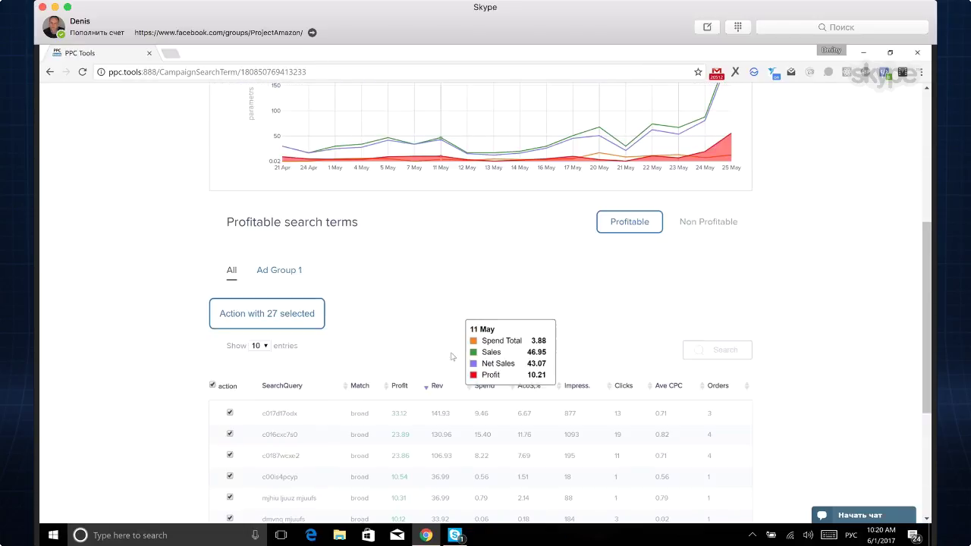
pyautogui.scroll(1, 452, 357)
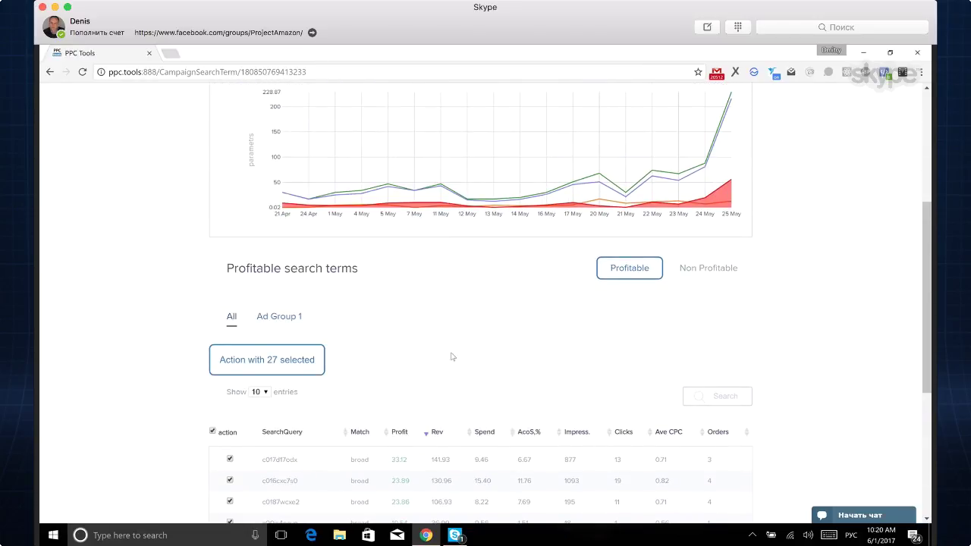
pyautogui.scroll(5, 452, 357)
pyautogui.click(436, 105)
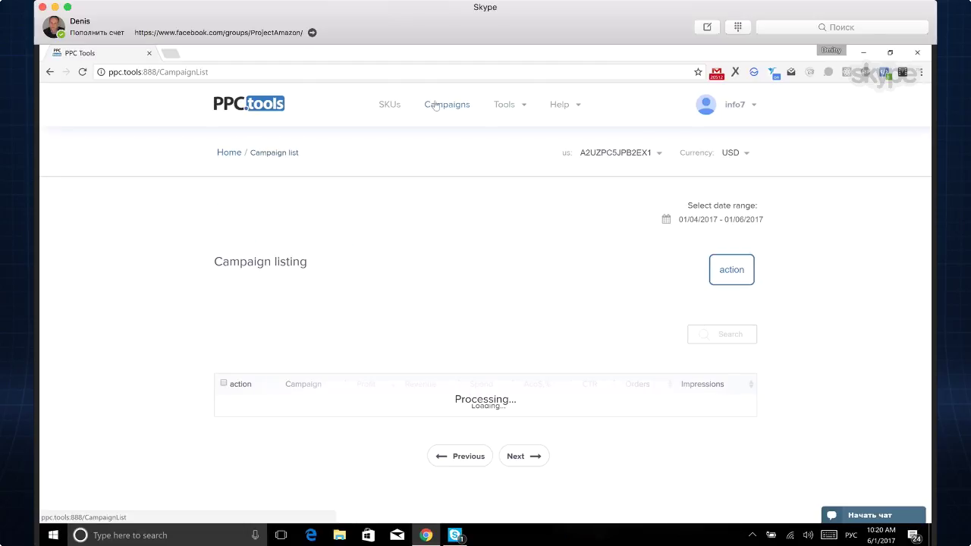
pyautogui.scroll(-4, 499, 253)
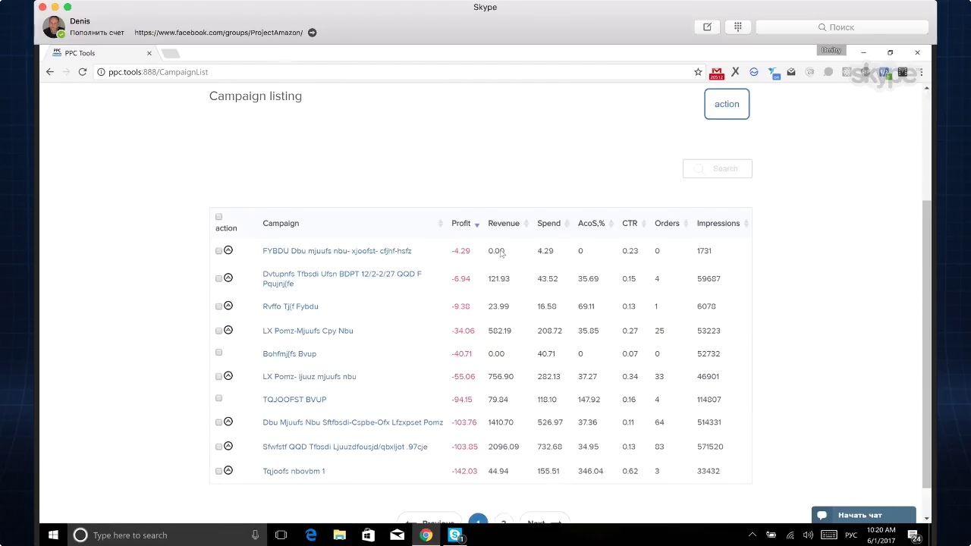
pyautogui.scroll(-1, 455, 455)
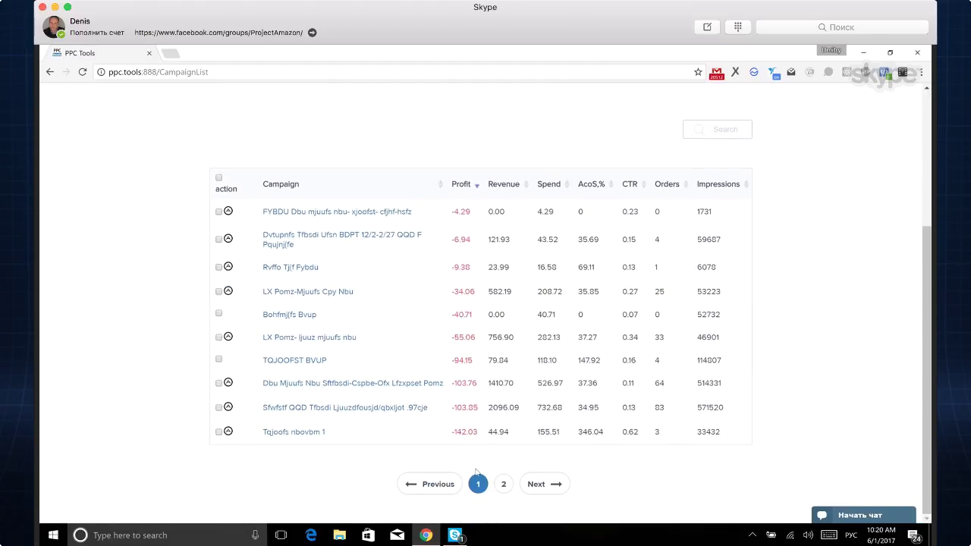
pyautogui.click(502, 484)
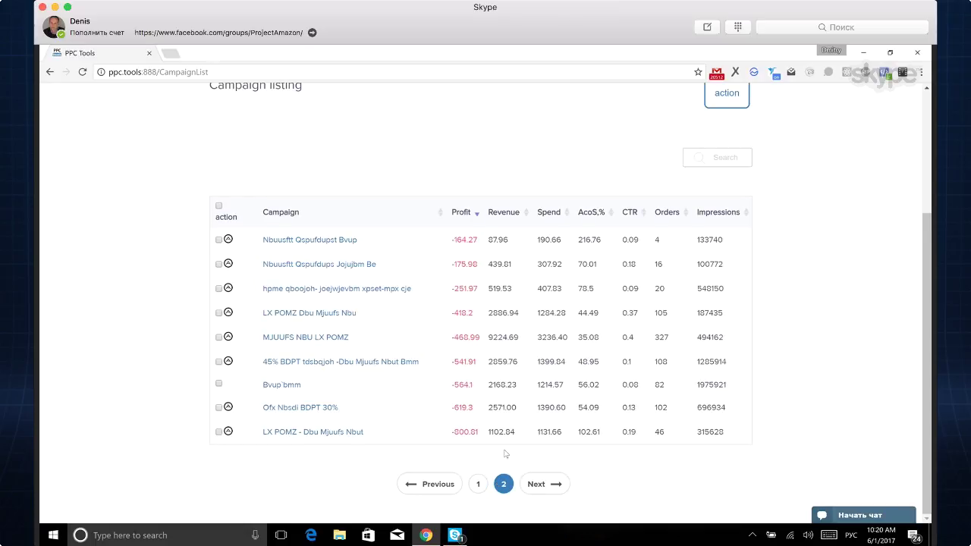
pyautogui.click(319, 413)
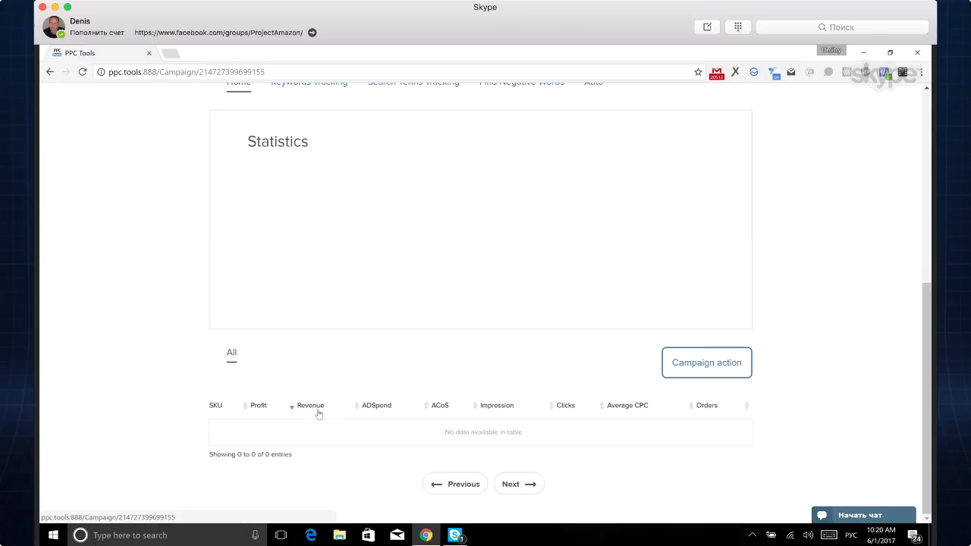
# Step: Examine the opened campaign's summary figures, statistics chart and SKU table for the current date range
pyautogui.scroll(-3, 446, 335)
pyautogui.scroll(10, 454, 334)
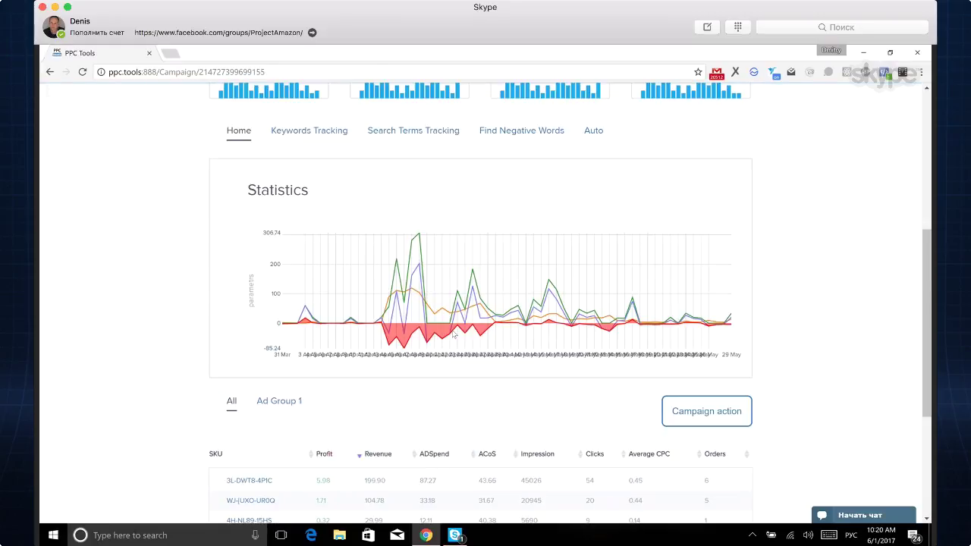
pyautogui.scroll(-1, 699, 205)
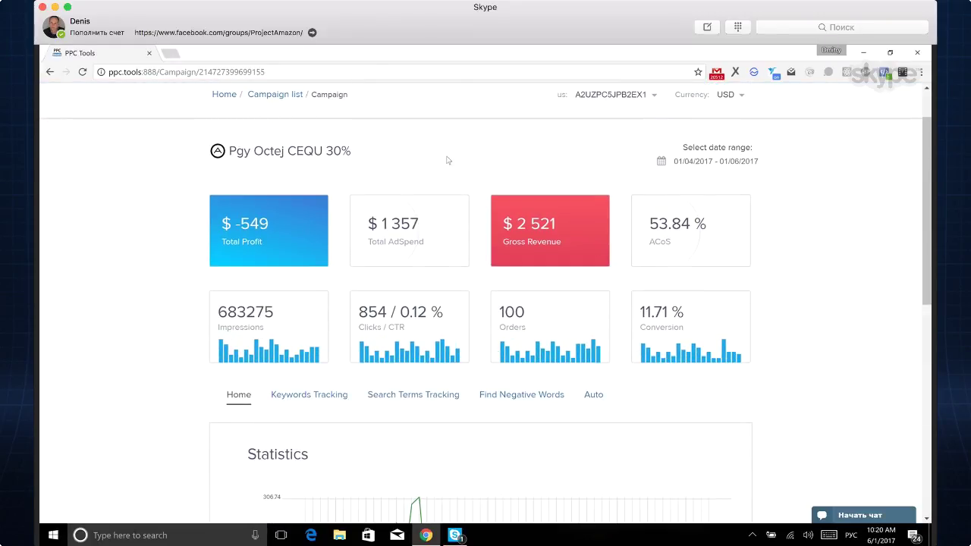
pyautogui.scroll(-3, 211, 266)
pyautogui.scroll(-4, 211, 266)
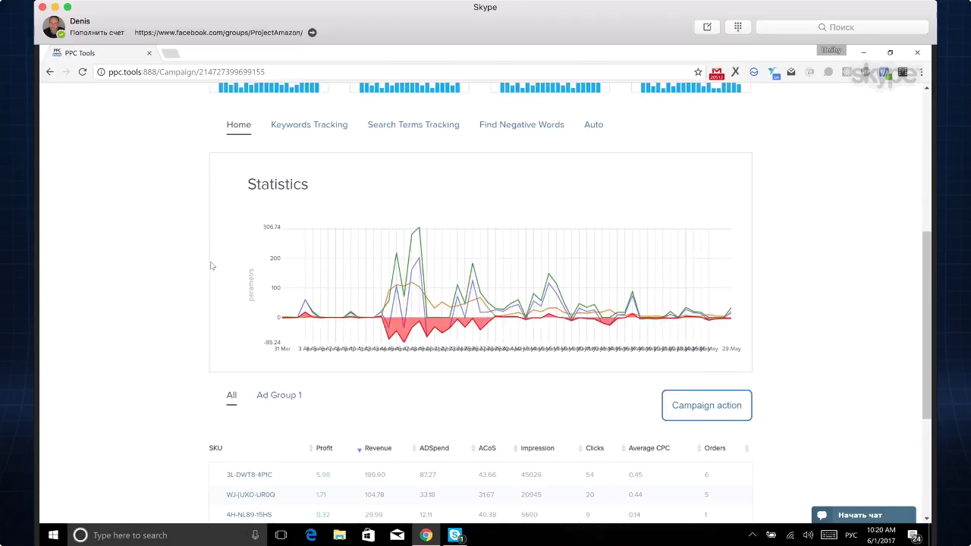
pyautogui.scroll(3, 213, 265)
pyautogui.scroll(8, 213, 265)
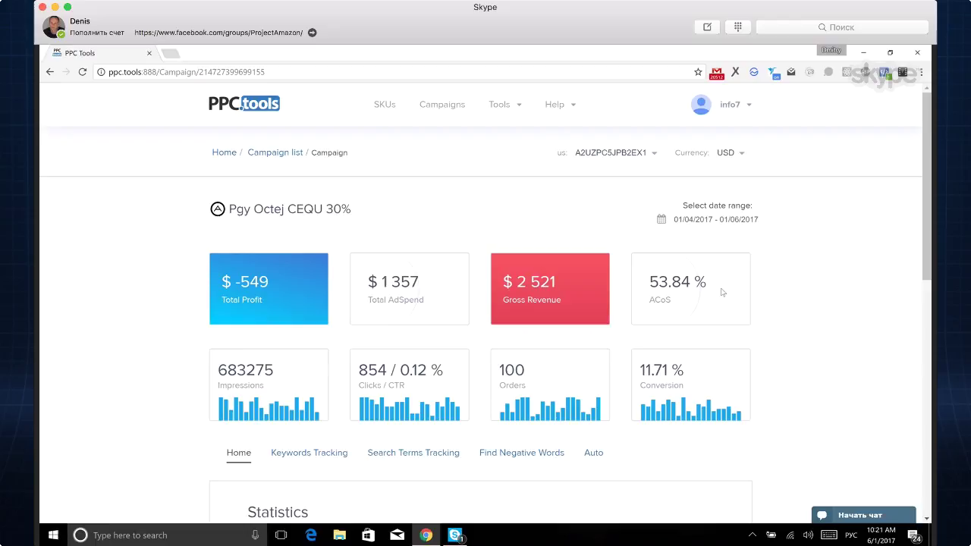
# Step: Set the campaign's date range to Last 30 Days
pyautogui.scroll(-3, 723, 293)
pyautogui.scroll(2, 733, 212)
pyautogui.click(707, 161)
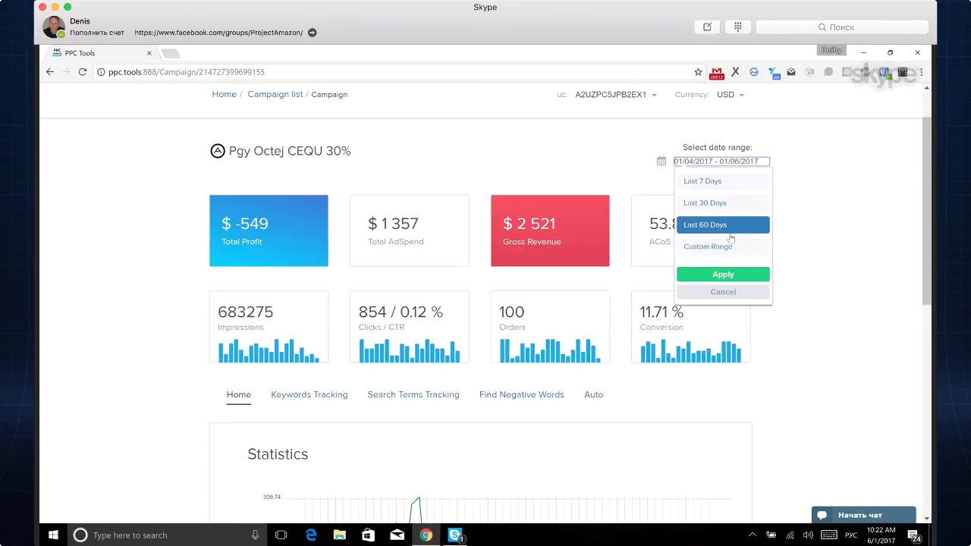
pyautogui.click(719, 211)
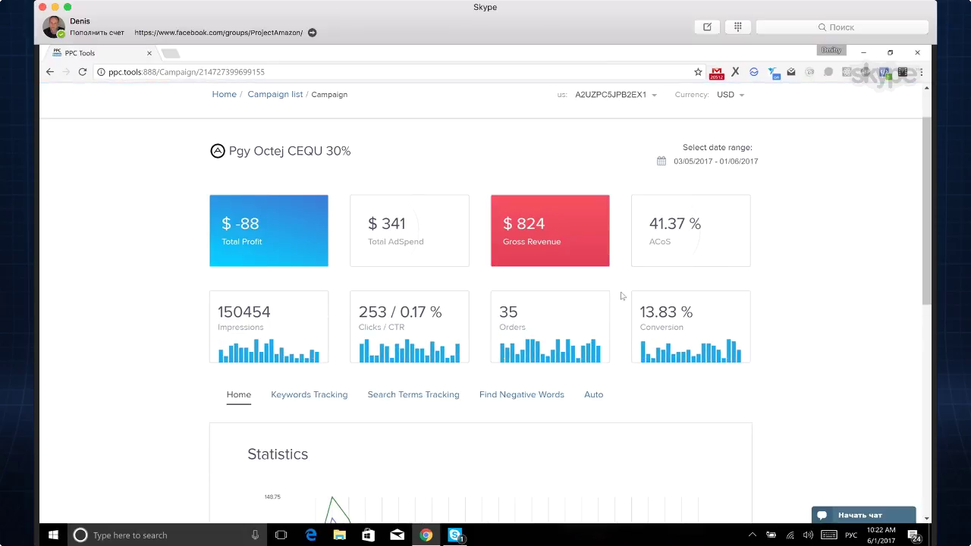
# Step: Examine the campaign's profit, ACoS and orders summary, statistics chart and SKU table for the last 30 days
pyautogui.scroll(-2, 622, 296)
pyautogui.scroll(-3, 623, 295)
pyautogui.scroll(6, 623, 296)
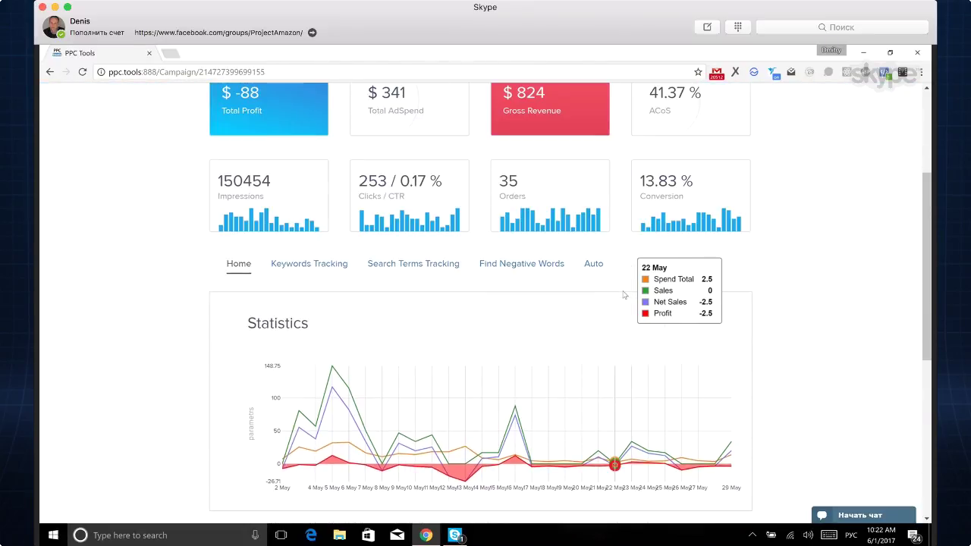
pyautogui.scroll(-8, 623, 295)
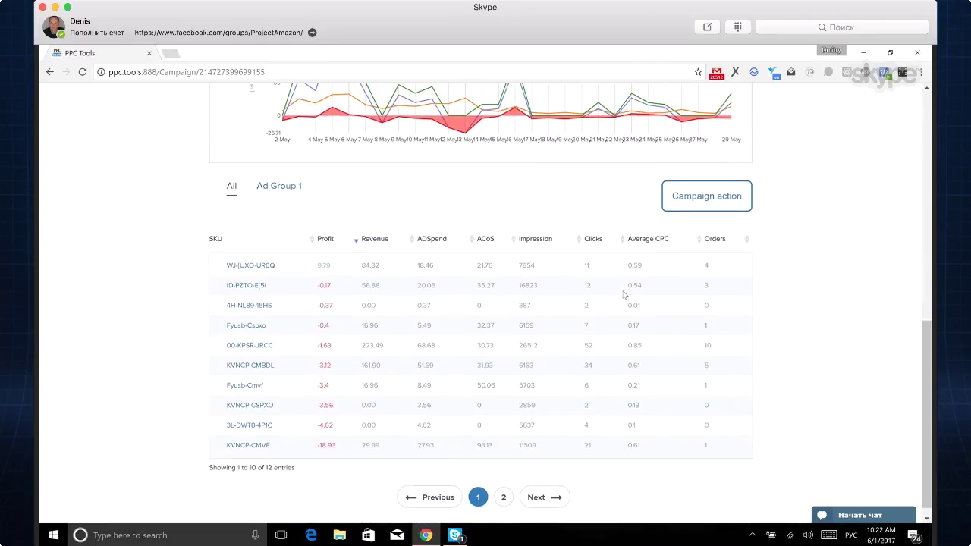
pyautogui.scroll(6, 623, 295)
pyautogui.scroll(-5, 623, 295)
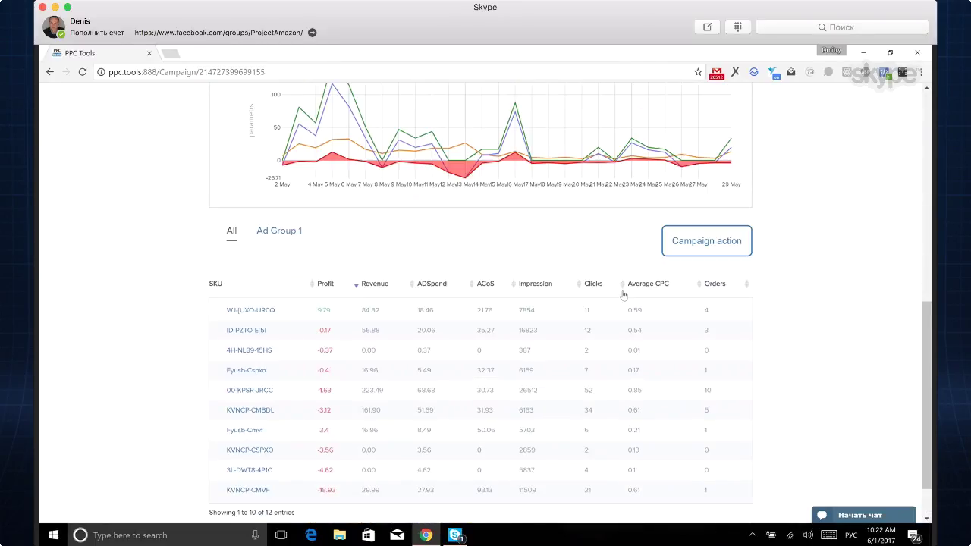
pyautogui.scroll(8, 623, 295)
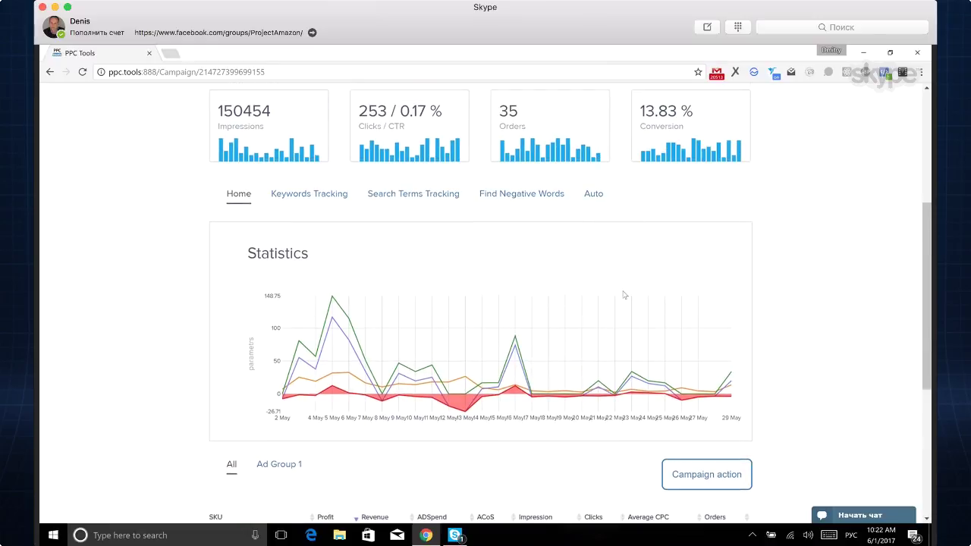
pyautogui.scroll(1, 623, 295)
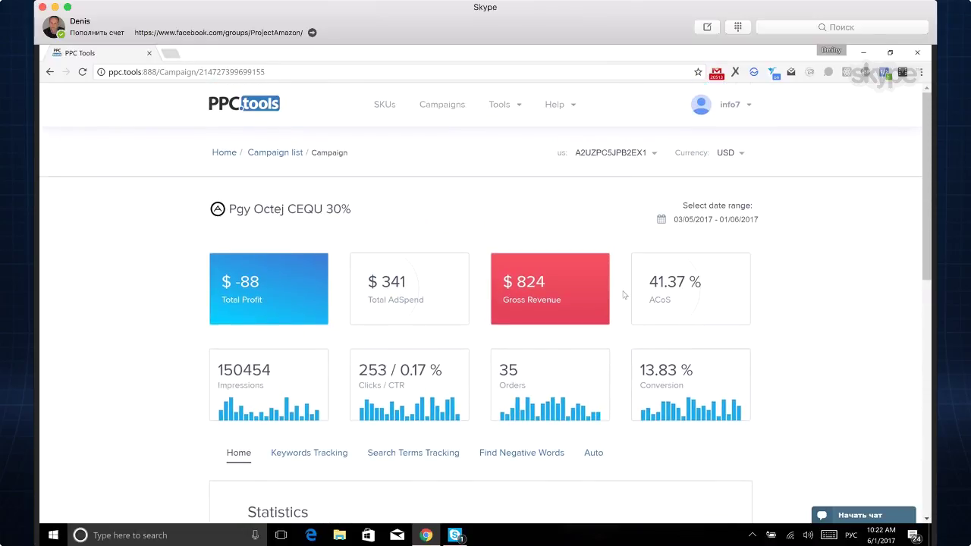
pyautogui.scroll(-1, 660, 298)
pyautogui.scroll(-5, 660, 299)
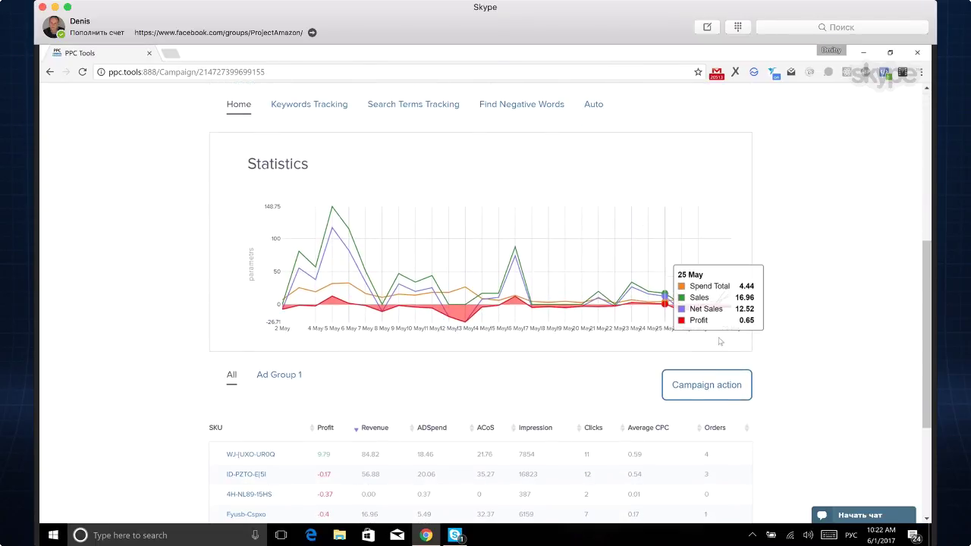
pyautogui.scroll(5, 308, 390)
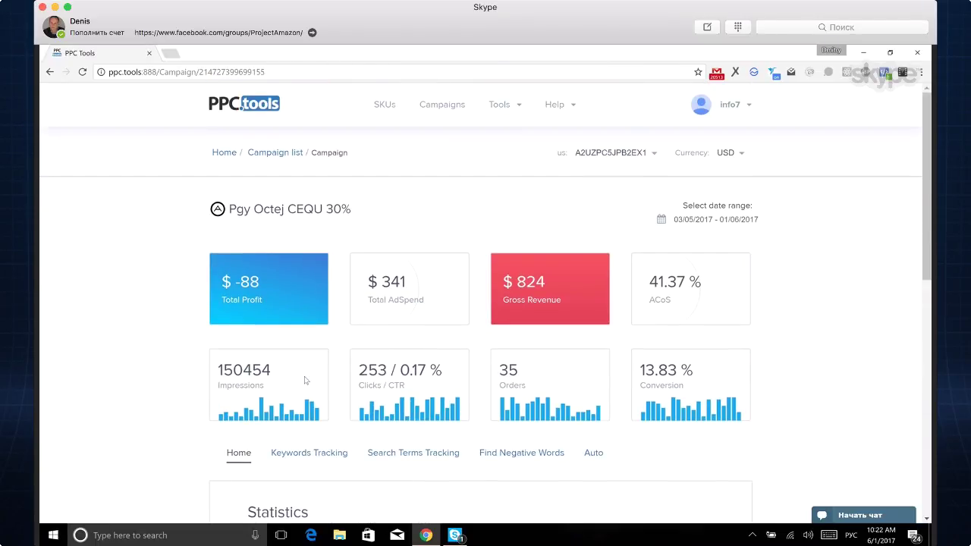
# Step: Open the autopilot parameters of the campaign through its AutoOn action
pyautogui.scroll(-2, 304, 379)
pyautogui.scroll(-2, 406, 401)
pyautogui.click(687, 448)
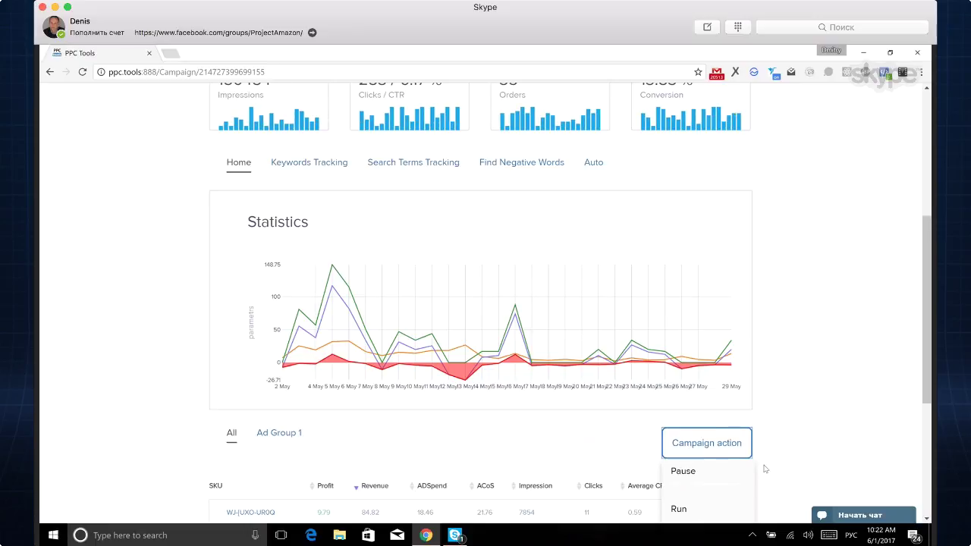
pyautogui.scroll(-2, 764, 469)
pyautogui.scroll(-1, 765, 469)
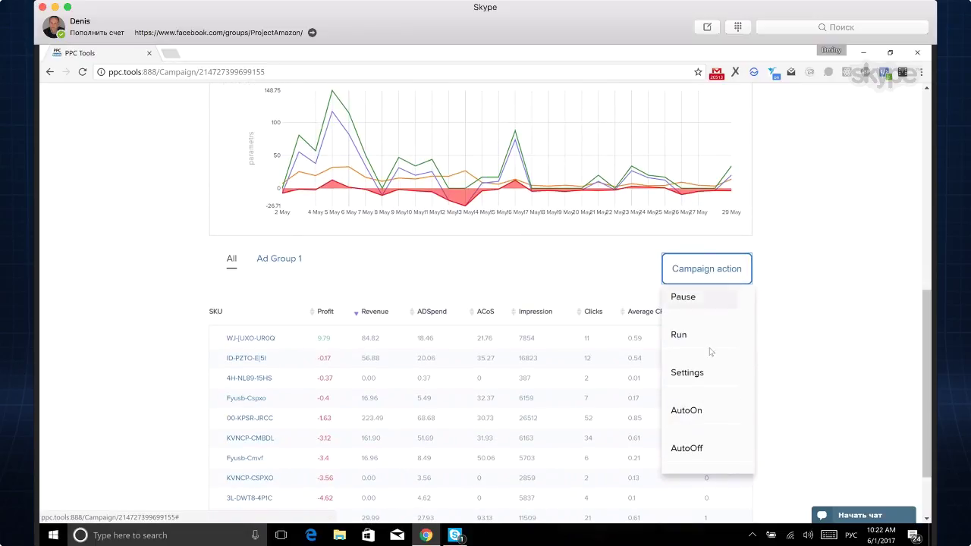
pyautogui.click(687, 416)
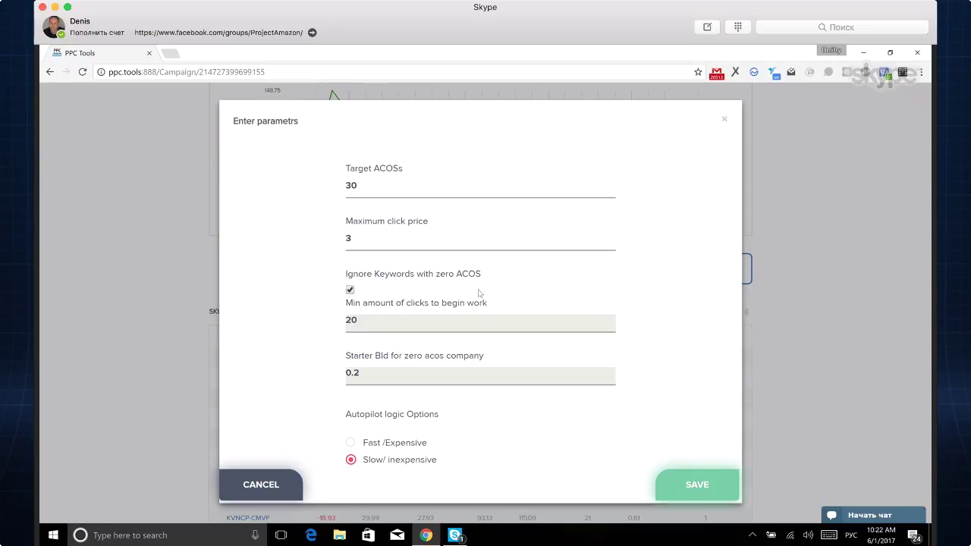
# Step: Turn off ignoring keywords with zero ACOS, try the Fast/Expensive autopilot logic and set it back to Slow/inexpensive
pyautogui.click(350, 290)
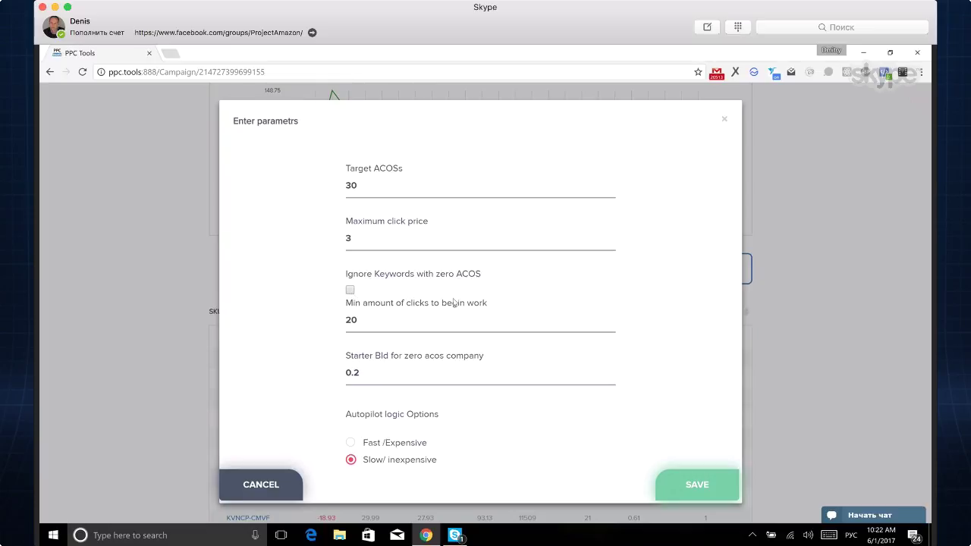
pyautogui.click(353, 445)
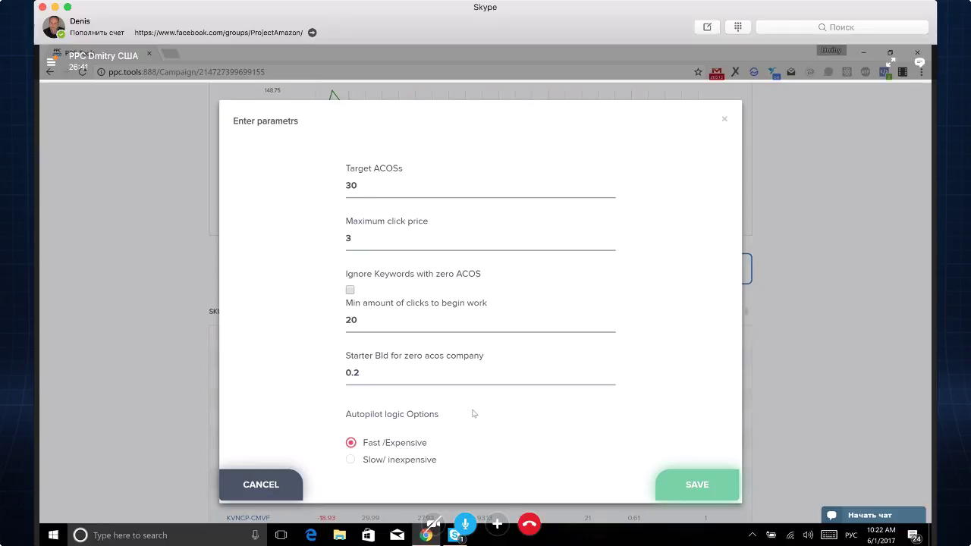
pyautogui.click(351, 463)
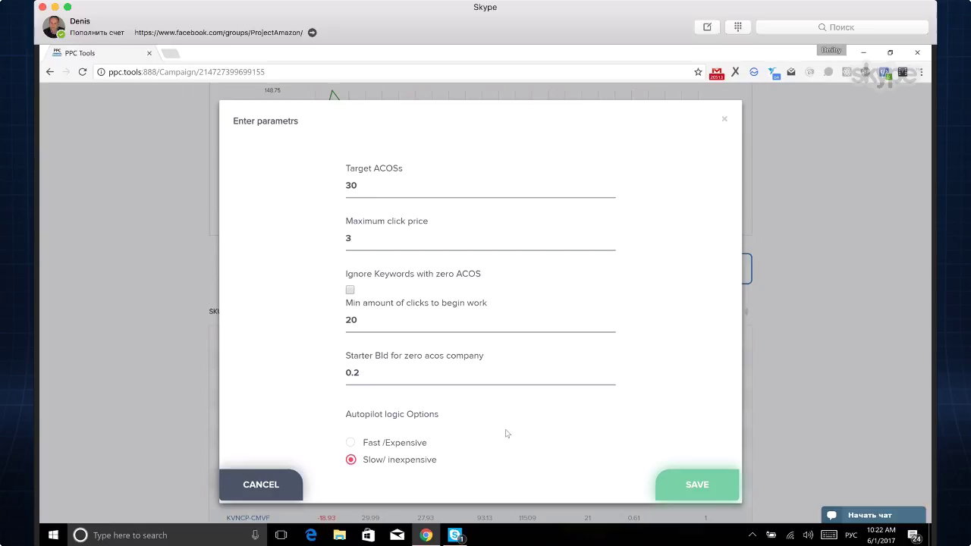
# Step: Switch the autopilot logic to Fast/Expensive and close the autopilot parameters without saving
pyautogui.click(352, 442)
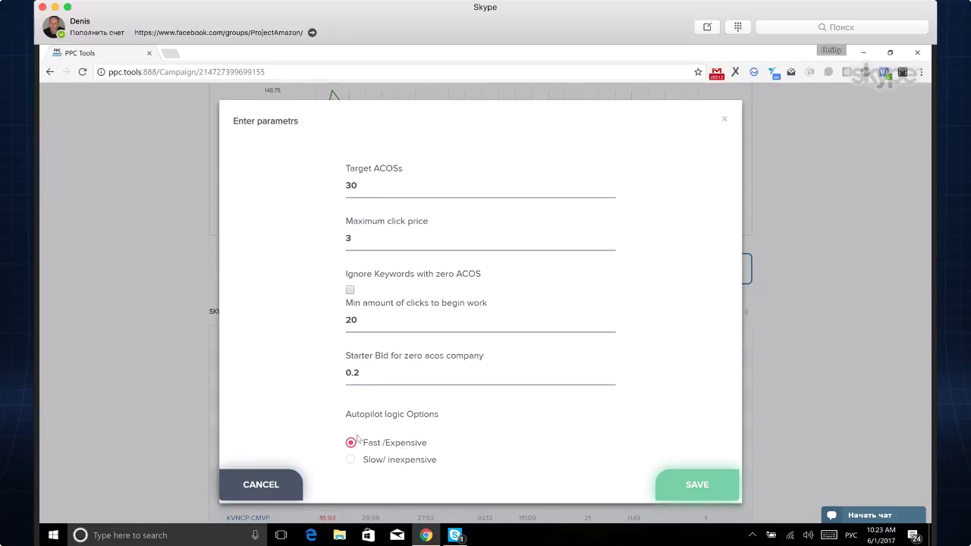
pyautogui.scroll(-1, 246, 484)
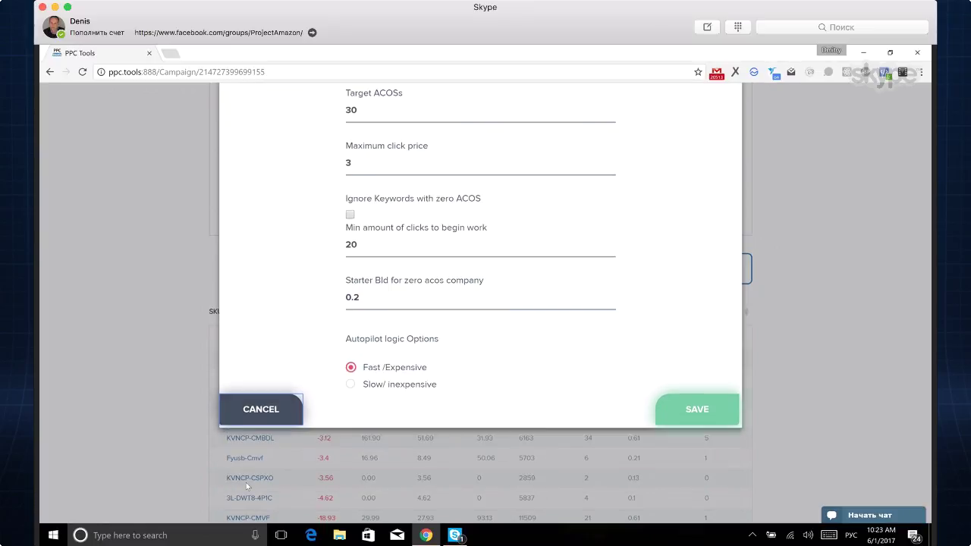
pyautogui.click(247, 486)
# Step: Examine the campaign's profit, ad spend, orders and conversion figures together with its statistics chart
pyautogui.scroll(4, 573, 289)
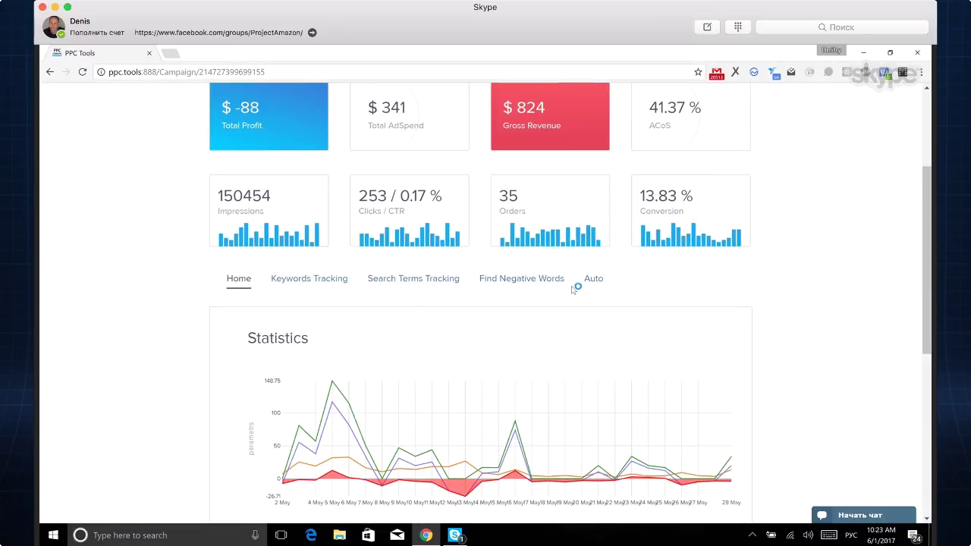
pyautogui.scroll(3, 574, 289)
pyautogui.scroll(-3, 581, 286)
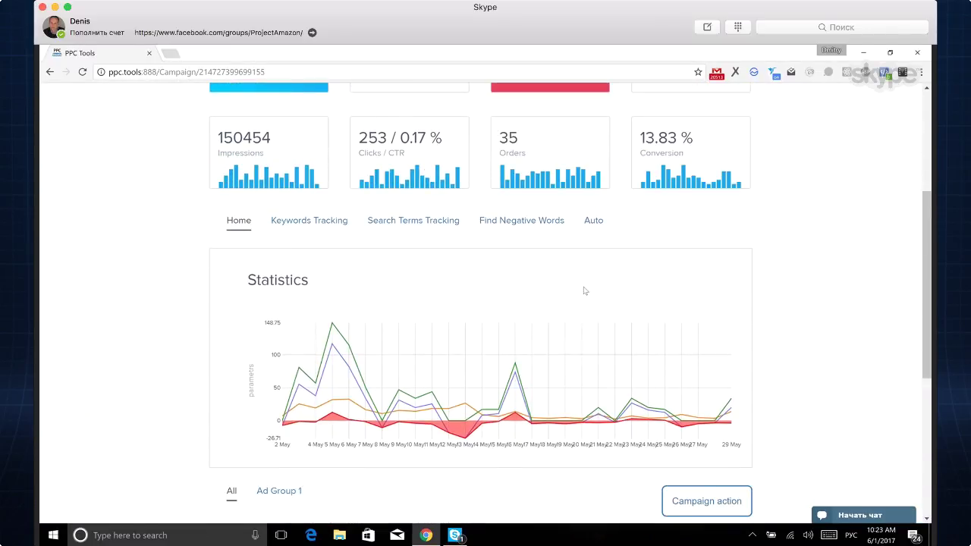
pyautogui.scroll(3, 592, 289)
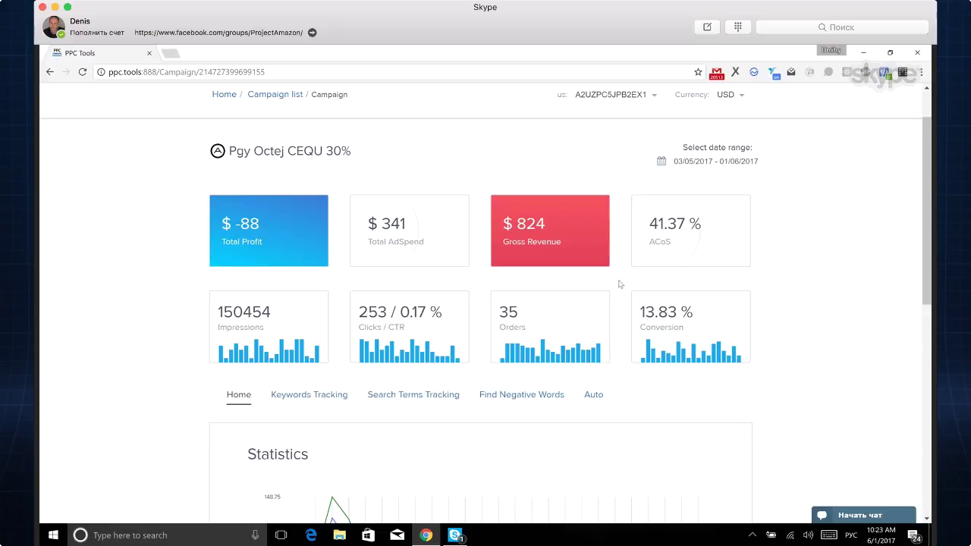
pyautogui.scroll(-3, 619, 282)
pyautogui.scroll(-2, 625, 279)
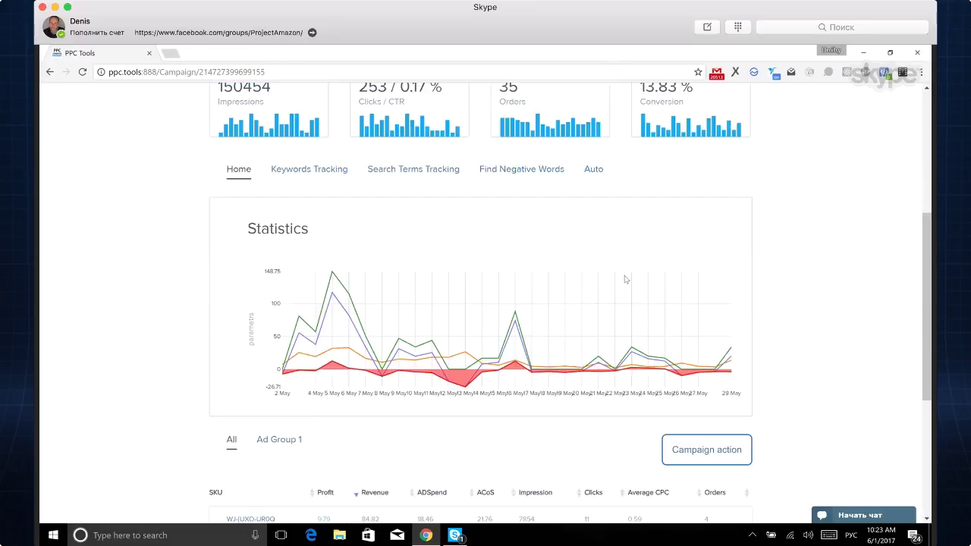
pyautogui.scroll(2, 627, 304)
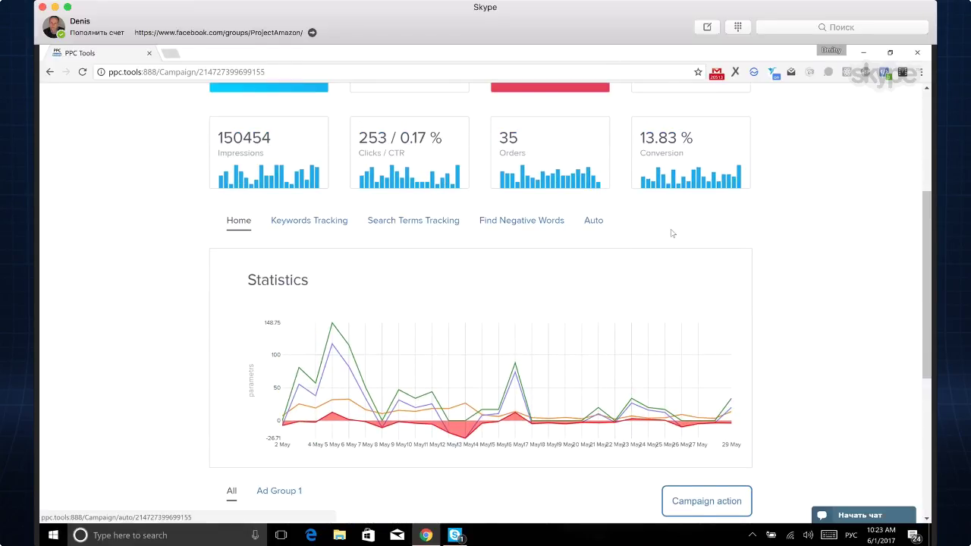
pyautogui.scroll(3, 667, 235)
pyautogui.scroll(-2, 428, 309)
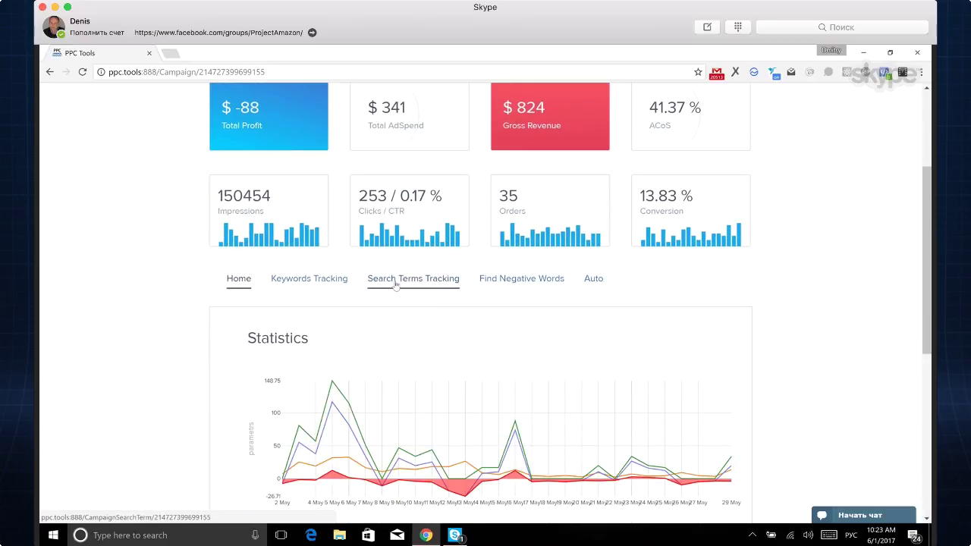
# Step: Open the campaign's search terms tracking and review its chart and profitable search terms
pyautogui.click(414, 279)
pyautogui.scroll(-3, 456, 304)
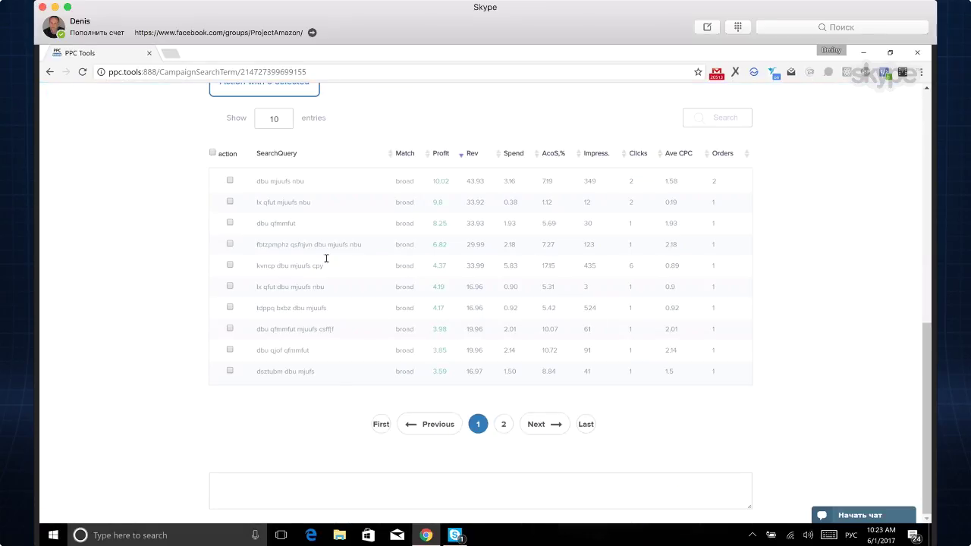
pyautogui.scroll(3, 503, 345)
pyautogui.scroll(4, 501, 346)
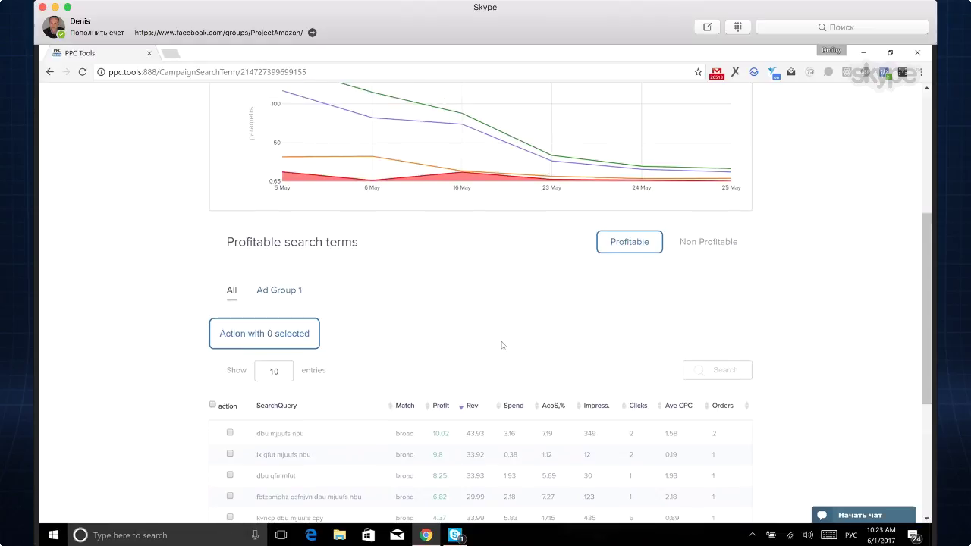
pyautogui.scroll(-5, 501, 346)
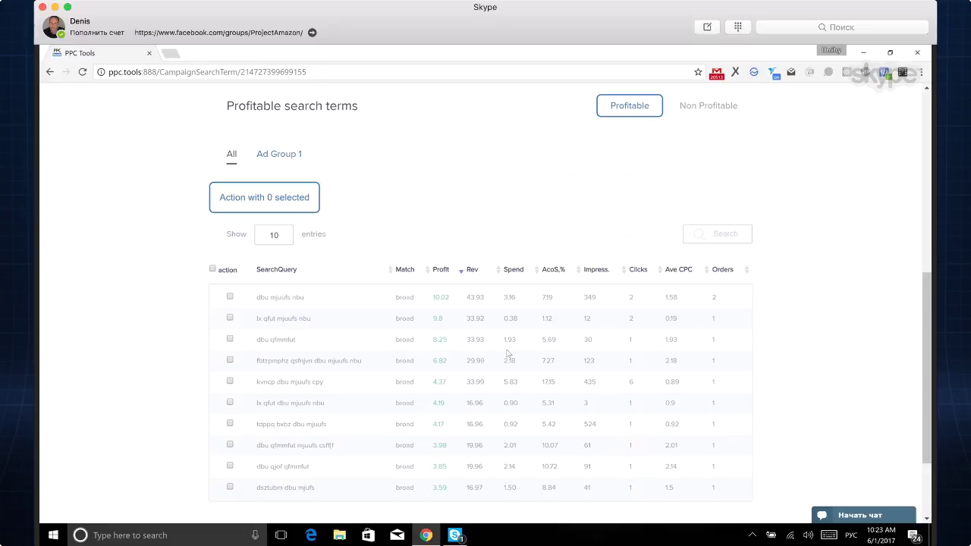
pyautogui.scroll(2, 509, 353)
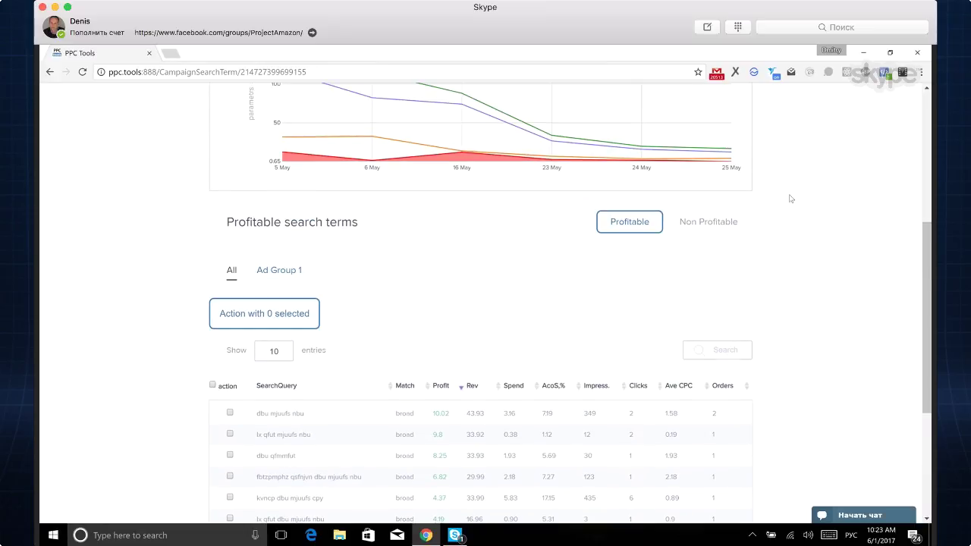
# Step: Sort the campaign's non profitable search terms by clicks in descending order and select the term with the most clicks
pyautogui.click(687, 225)
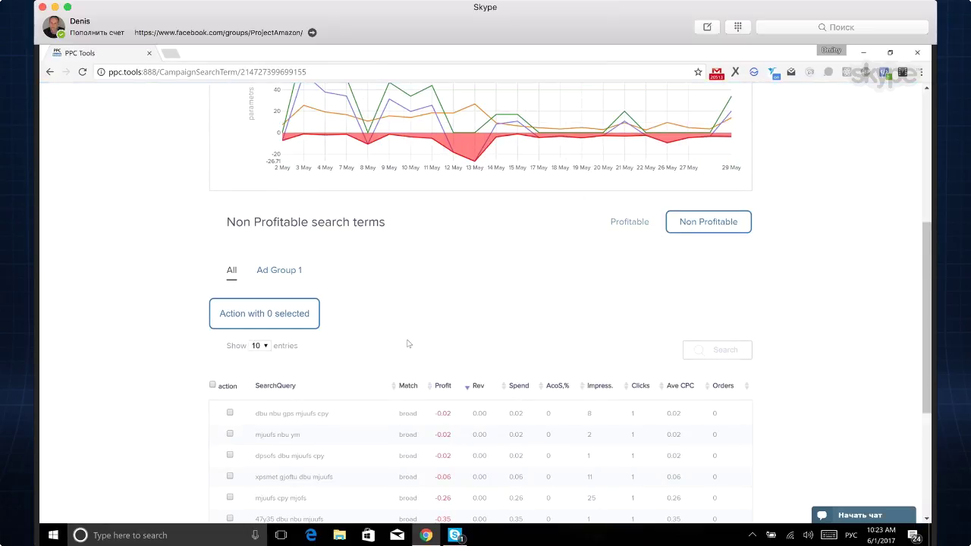
pyautogui.scroll(-3, 516, 372)
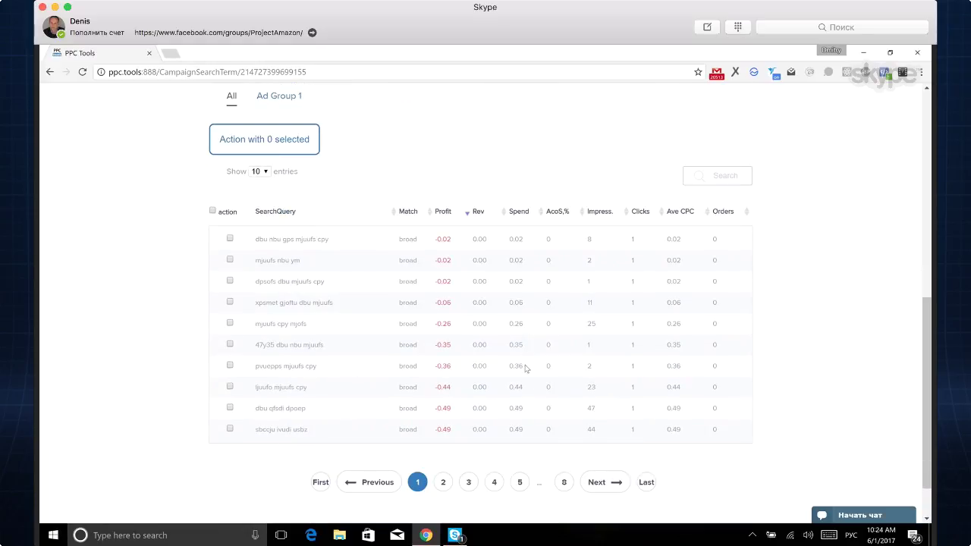
pyautogui.click(638, 219)
pyautogui.click(639, 218)
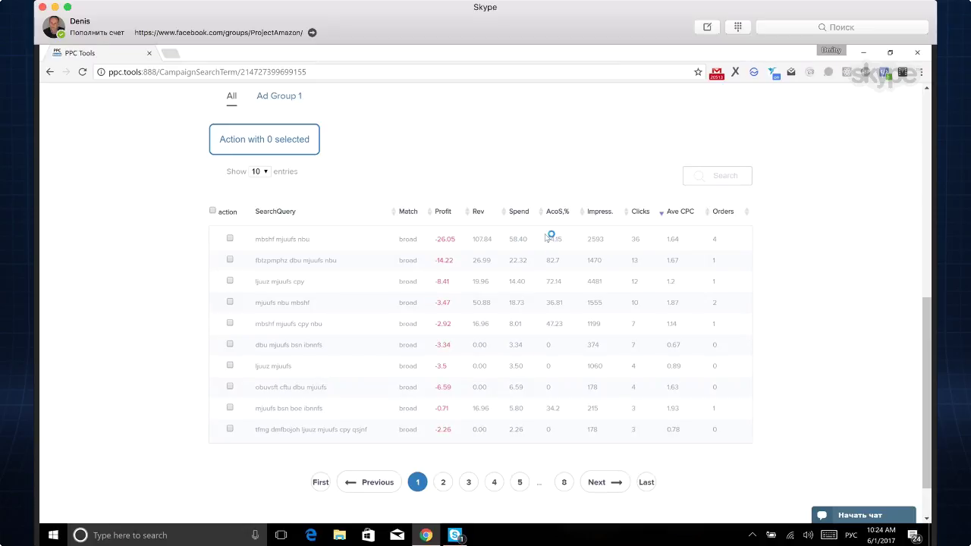
pyautogui.click(230, 239)
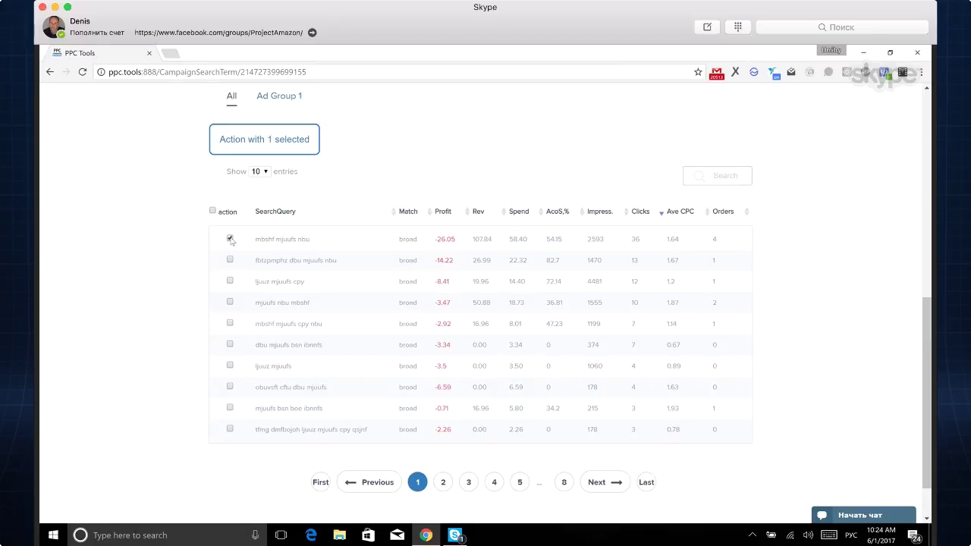